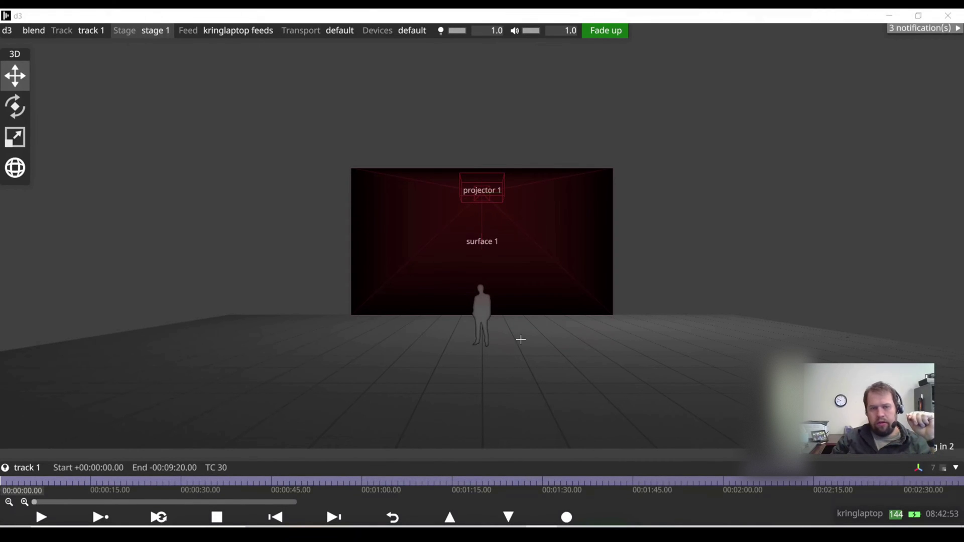
- Examine surface 1 and projector 1 on the stage from several angles and distances
{"action": "left_click_drag", "start_coordinate": [424, 331], "coordinate": [446, 336]}
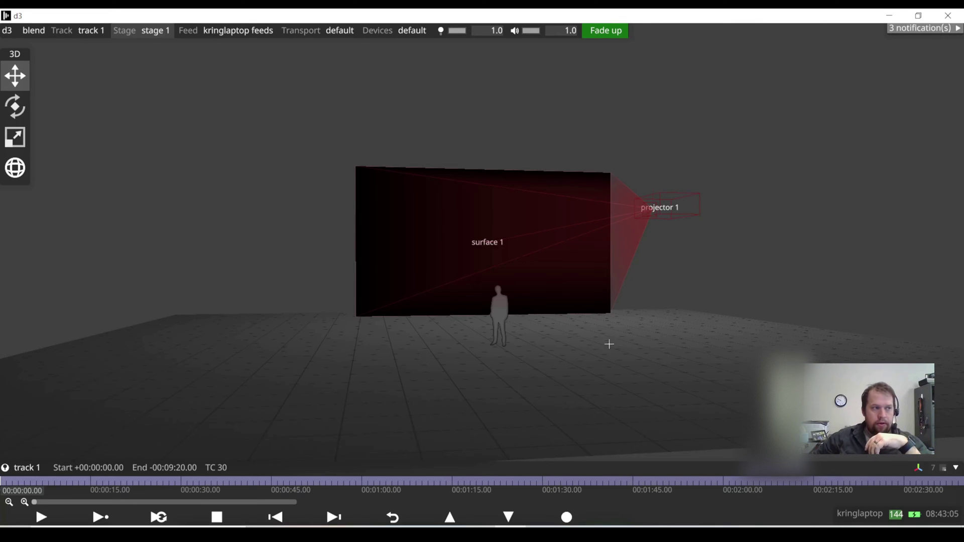
{"action": "scroll", "coordinate": [625, 346], "scroll_direction": "down", "scroll_amount": 1}
{"action": "scroll", "coordinate": [578, 325], "scroll_direction": "up", "scroll_amount": 1}
{"action": "right_click_drag", "start_coordinate": [504, 290], "coordinate": [198, 347]}
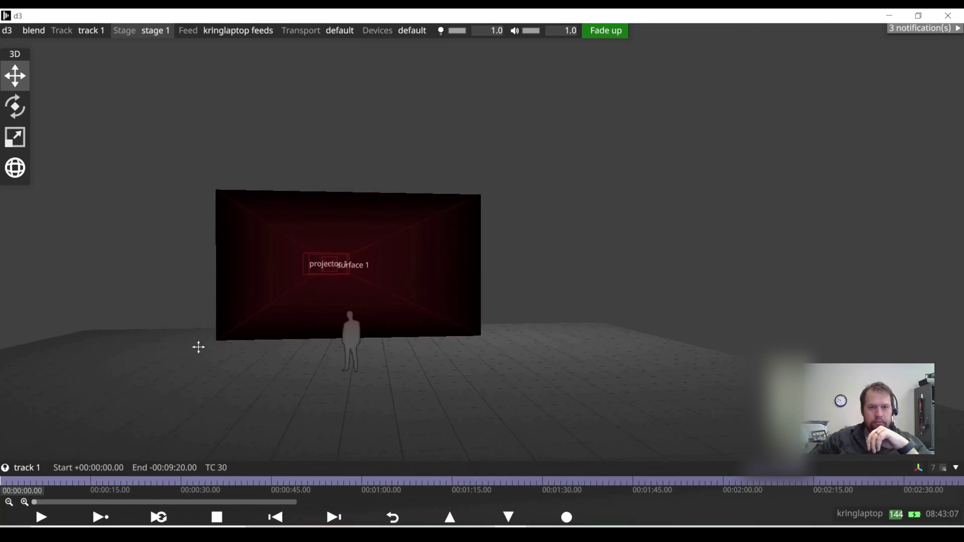
{"action": "left_click_drag", "start_coordinate": [199, 347], "coordinate": [429, 284]}
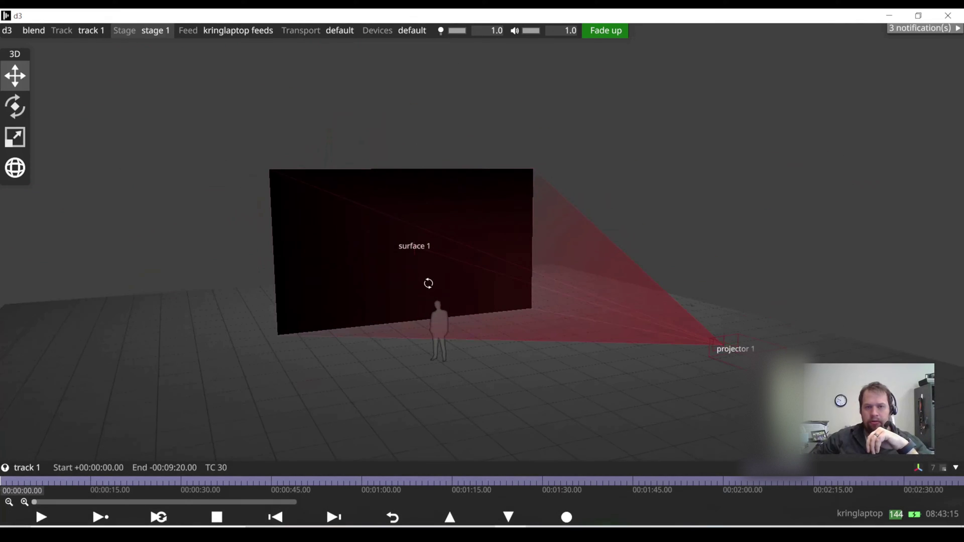
{"action": "scroll", "coordinate": [438, 336], "scroll_direction": "up", "scroll_amount": 4}
{"action": "scroll", "coordinate": [314, 219], "scroll_direction": "down", "scroll_amount": 1}
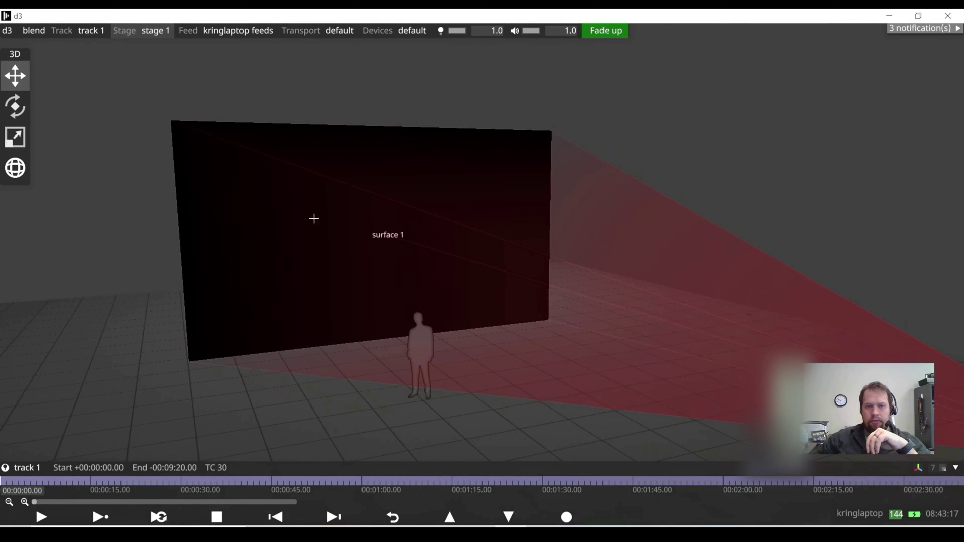
{"action": "scroll", "coordinate": [426, 272], "scroll_direction": "down", "scroll_amount": 2}
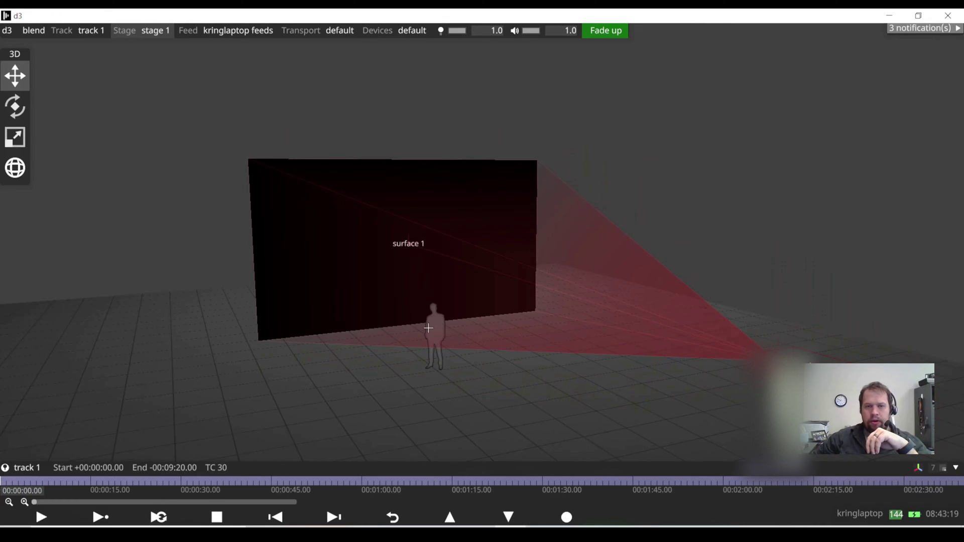
{"action": "scroll", "coordinate": [429, 327], "scroll_direction": "up", "scroll_amount": 5}
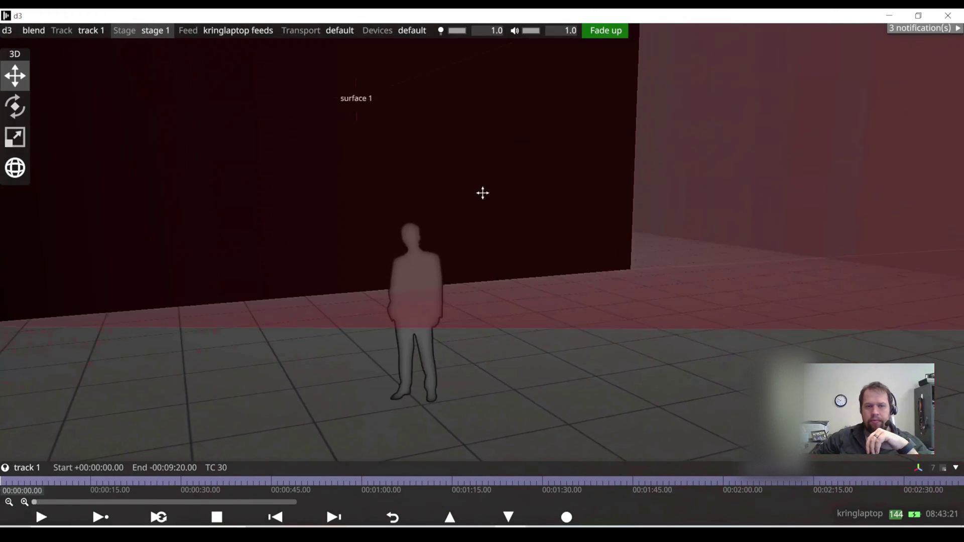
{"action": "scroll", "coordinate": [465, 286], "scroll_direction": "up", "scroll_amount": 5}
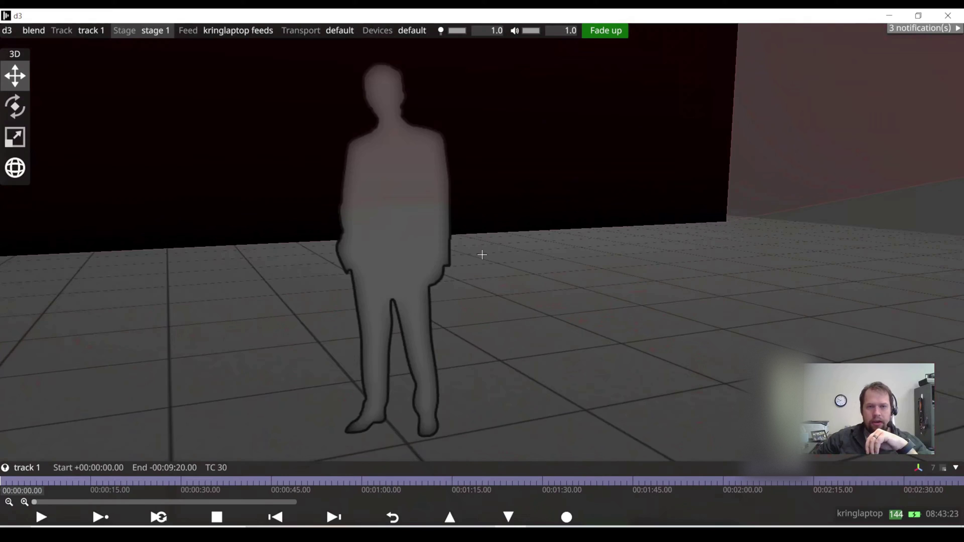
{"action": "scroll", "coordinate": [482, 254], "scroll_direction": "down", "scroll_amount": 6}
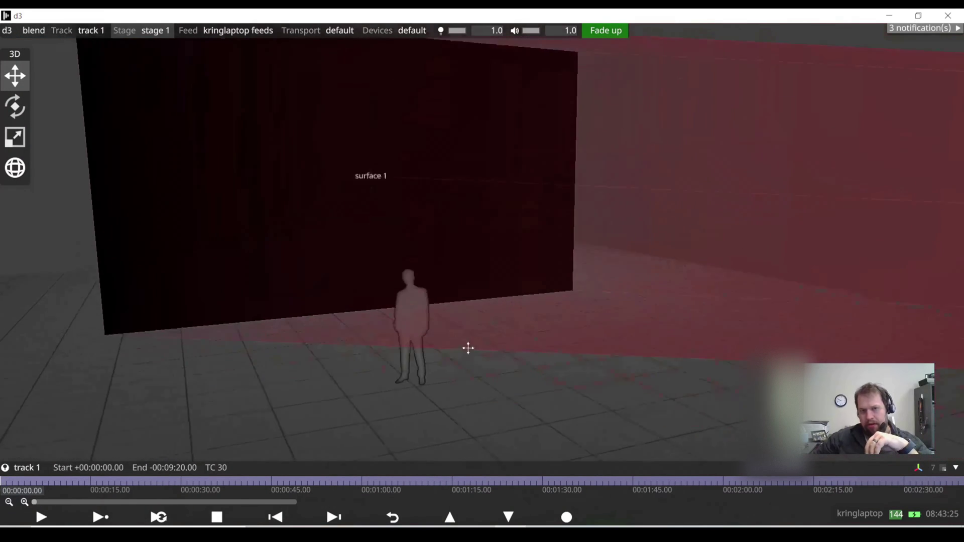
{"action": "left_click_drag", "start_coordinate": [512, 315], "coordinate": [464, 324]}
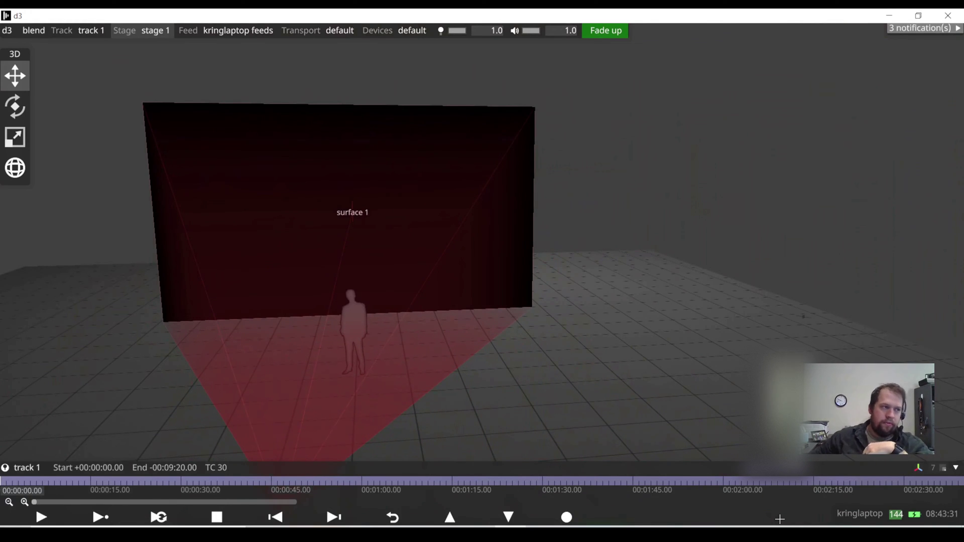
{"action": "scroll", "coordinate": [426, 309], "scroll_direction": "down", "scroll_amount": 3}
{"action": "scroll", "coordinate": [425, 308], "scroll_direction": "up", "scroll_amount": 3}
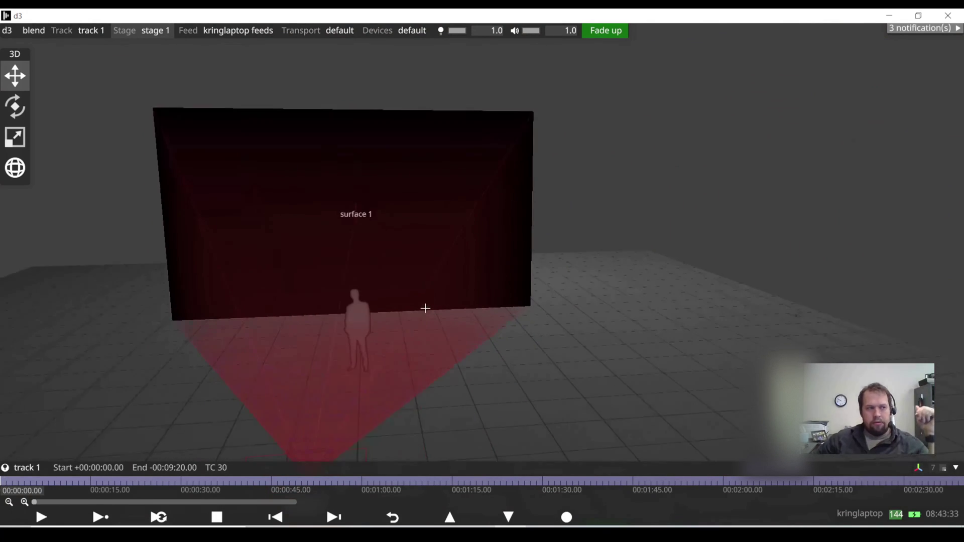
{"action": "scroll", "coordinate": [426, 308], "scroll_direction": "down", "scroll_amount": 3}
{"action": "scroll", "coordinate": [426, 308], "scroll_direction": "up", "scroll_amount": 4}
{"action": "scroll", "coordinate": [425, 309], "scroll_direction": "up", "scroll_amount": 2}
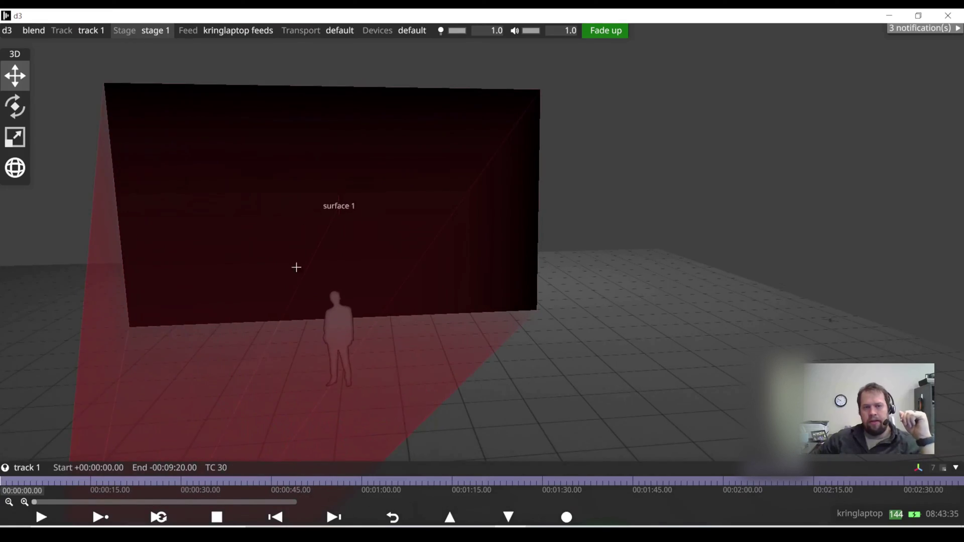
{"action": "left_click_drag", "start_coordinate": [323, 290], "coordinate": [426, 221]}
{"action": "left_click_drag", "start_coordinate": [366, 297], "coordinate": [360, 273]}
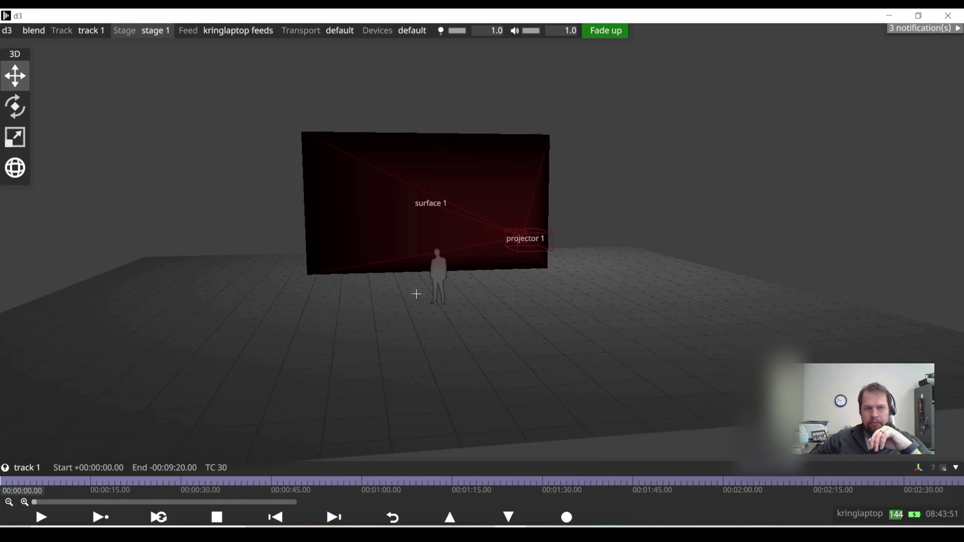
- Inspect the projector and machine outputs in the feed view, and return to stage 1
{"action": "left_click", "coordinate": [236, 31]}
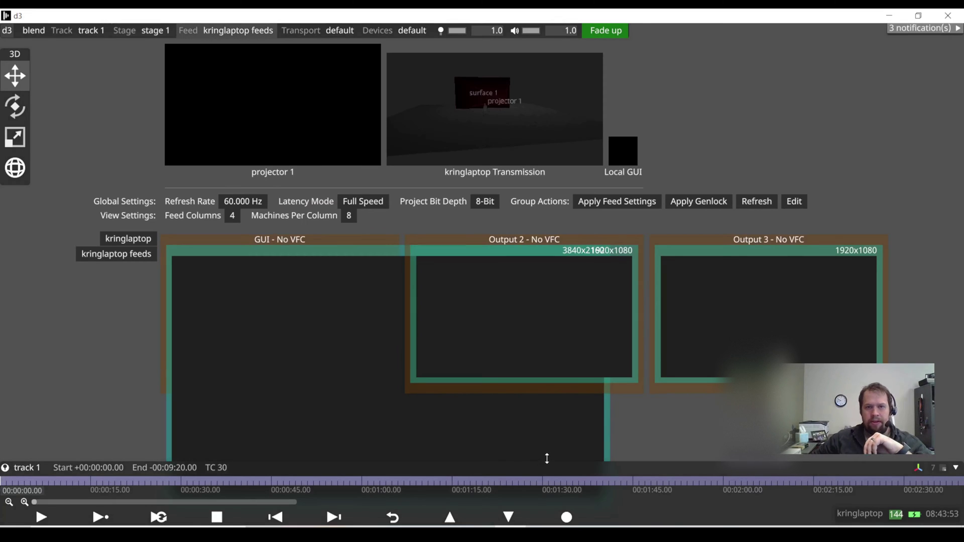
{"action": "scroll", "coordinate": [484, 244], "scroll_direction": "down", "scroll_amount": 5}
{"action": "scroll", "coordinate": [472, 312], "scroll_direction": "up", "scroll_amount": 6}
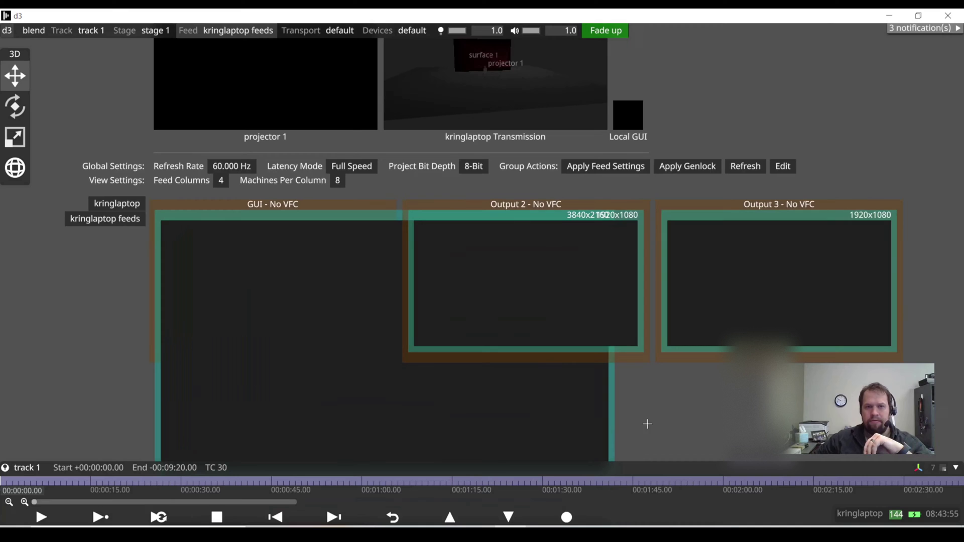
{"action": "left_click", "coordinate": [147, 31]}
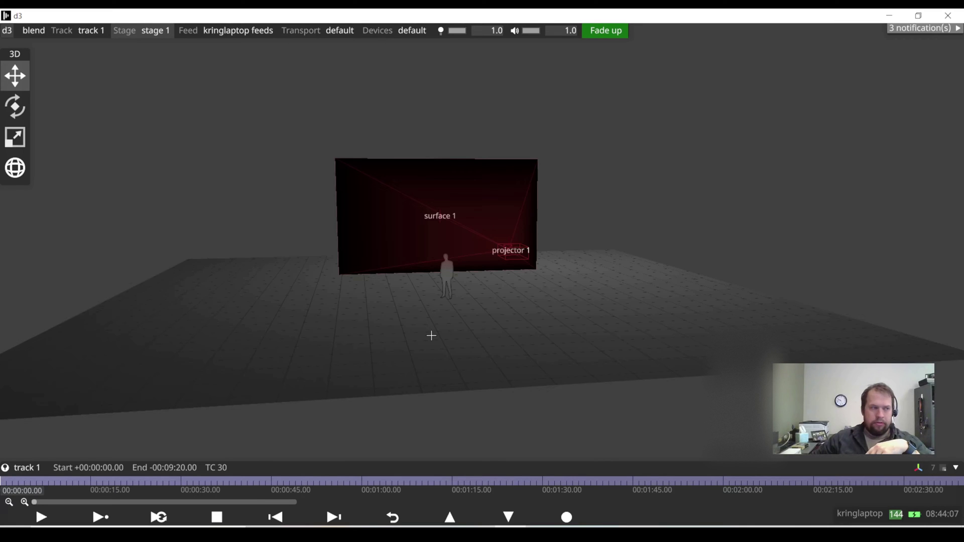
- Add a Video layer at the start of track 1 and dismiss the mail notification
{"action": "scroll", "coordinate": [398, 324], "scroll_direction": "down", "scroll_amount": 2}
{"action": "scroll", "coordinate": [398, 324], "scroll_direction": "up", "scroll_amount": 5}
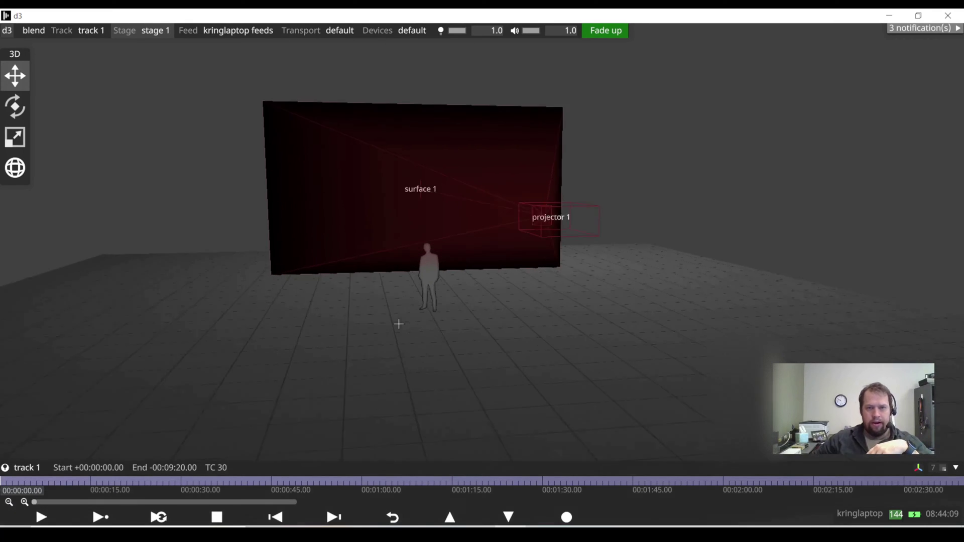
{"action": "scroll", "coordinate": [399, 324], "scroll_direction": "up", "scroll_amount": 3}
{"action": "middle_click_drag", "start_coordinate": [348, 259], "coordinate": [381, 347]}
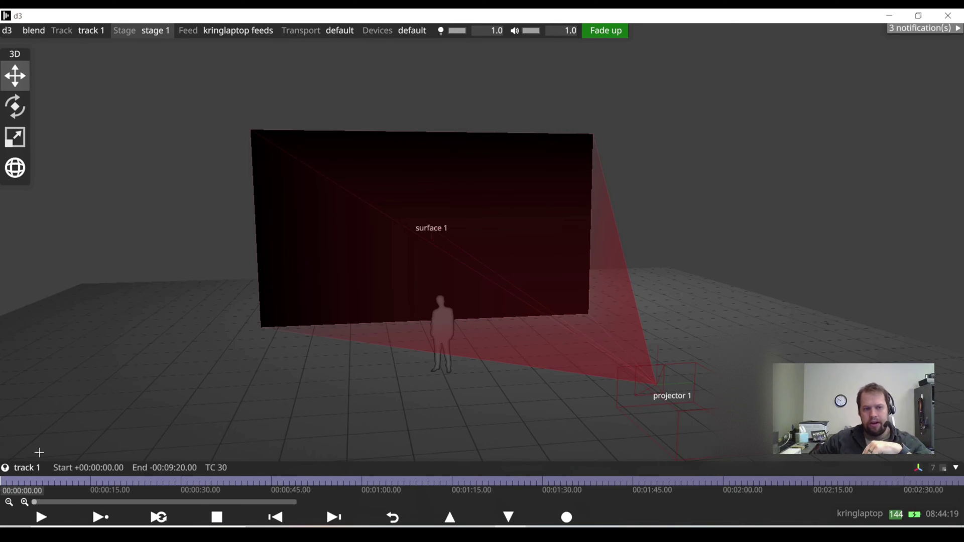
{"action": "right_click", "coordinate": [3, 483]}
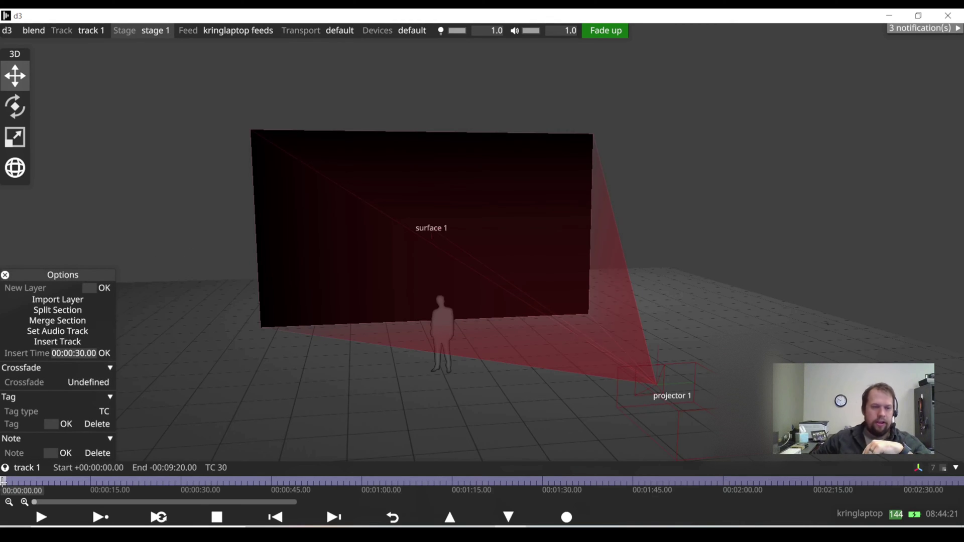
{"action": "left_click", "coordinate": [104, 288]}
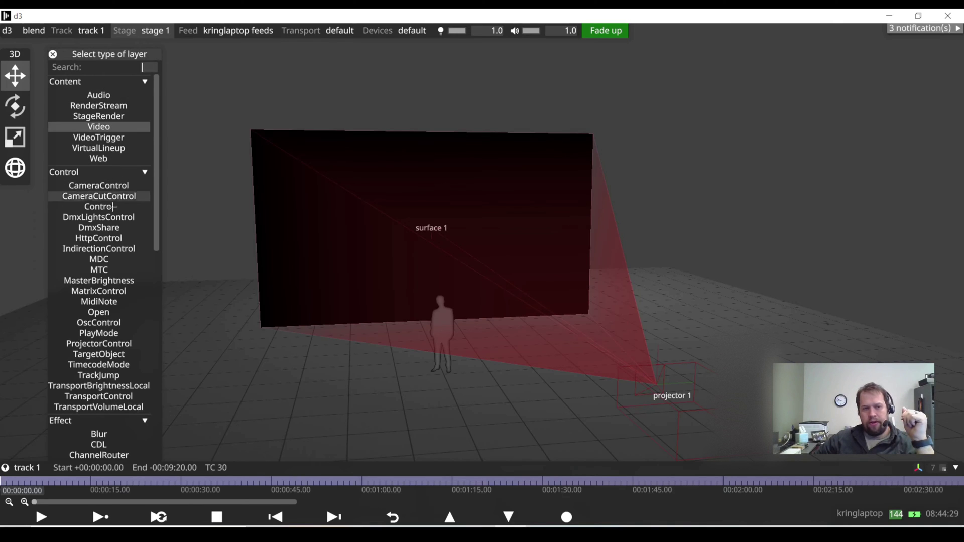
{"action": "left_click_drag", "start_coordinate": [152, 227], "coordinate": [157, 93]}
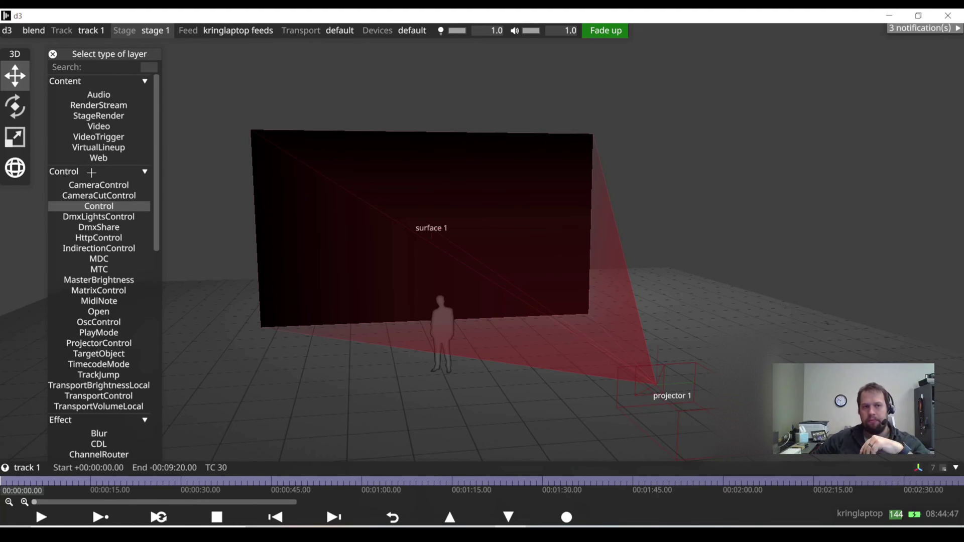
{"action": "scroll", "coordinate": [158, 191], "scroll_direction": "down", "scroll_amount": 1}
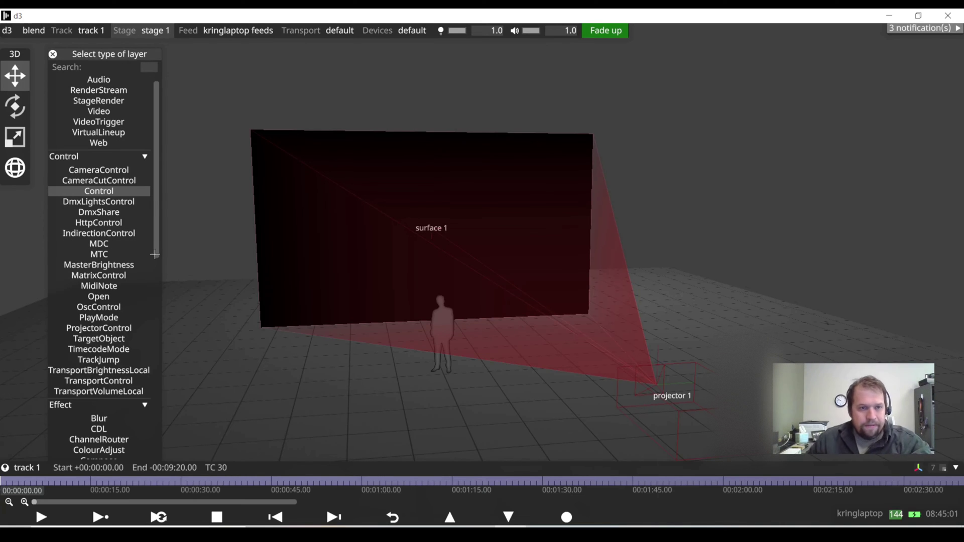
{"action": "left_click_drag", "start_coordinate": [158, 253], "coordinate": [166, 410]}
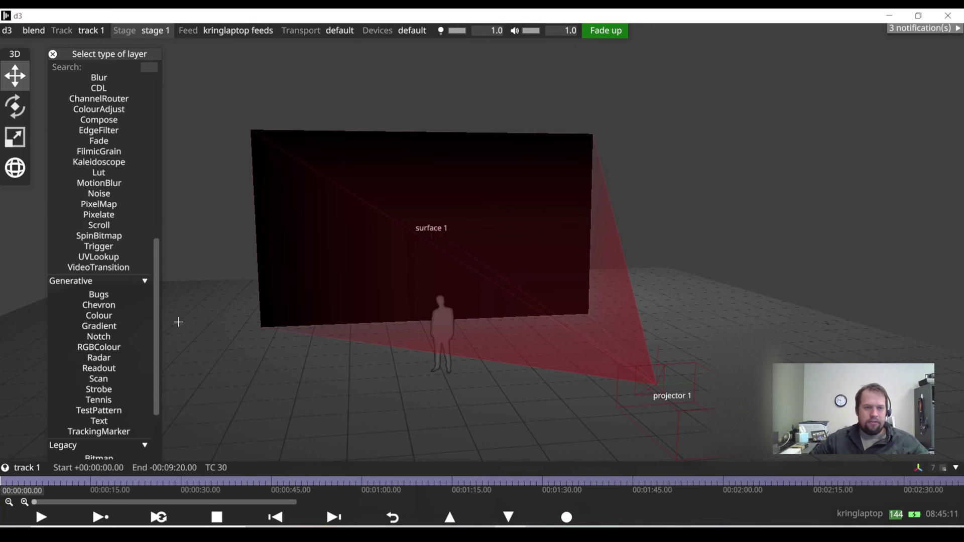
{"action": "left_click_drag", "start_coordinate": [157, 329], "coordinate": [158, 117]}
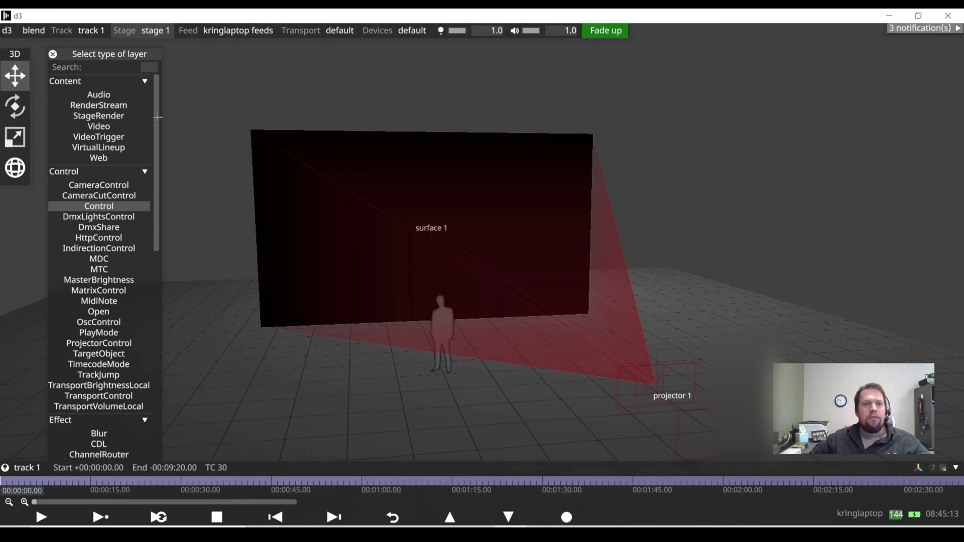
{"action": "left_click", "coordinate": [130, 126]}
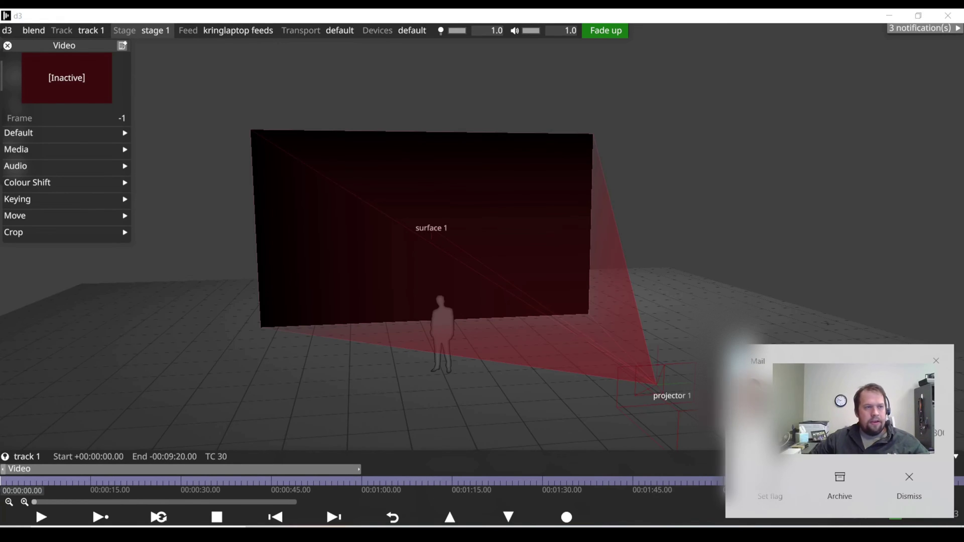
{"action": "left_click", "coordinate": [940, 363]}
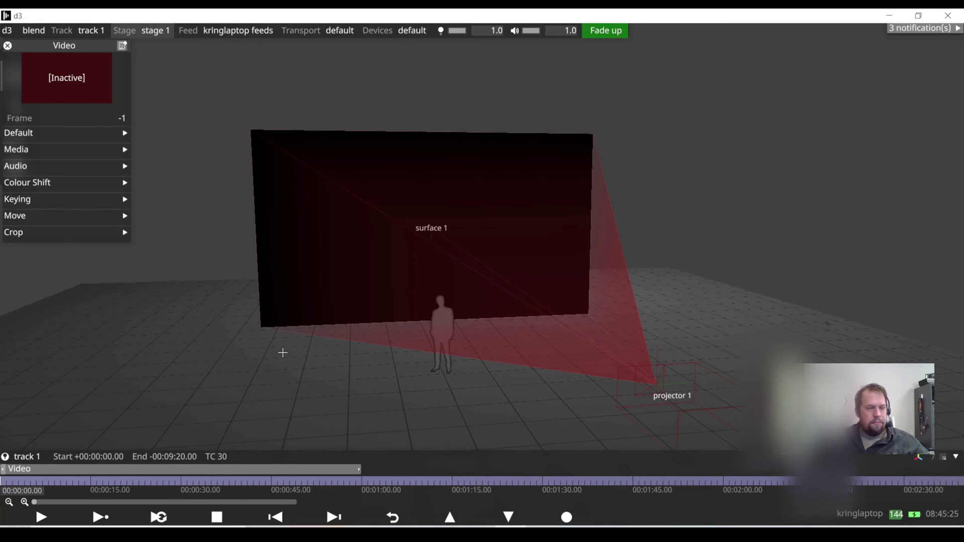
{"action": "left_click", "coordinate": [937, 378]}
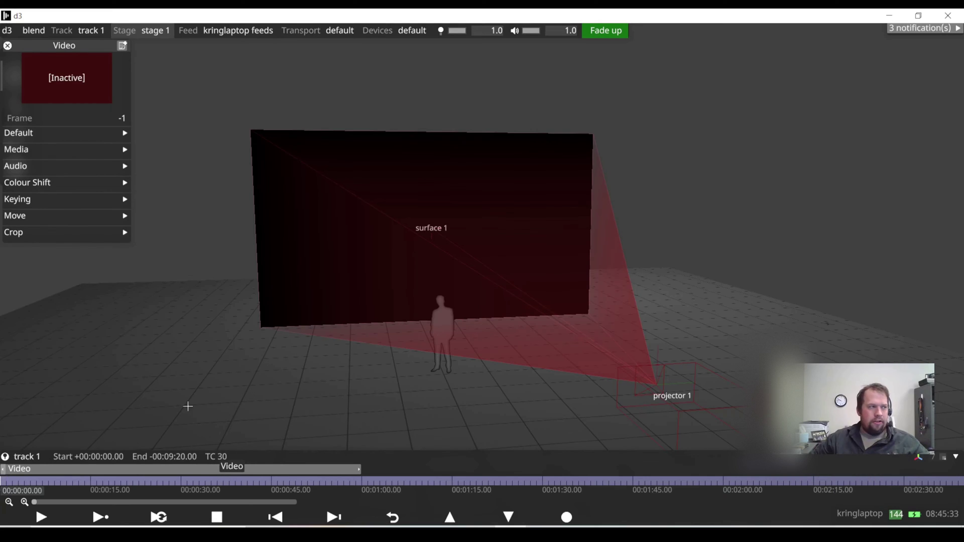
- Close the Video layer's editor, reopen it from the timeline, and move it back to the corner of the stage view
{"action": "left_click_drag", "start_coordinate": [48, 45], "coordinate": [67, 58]}
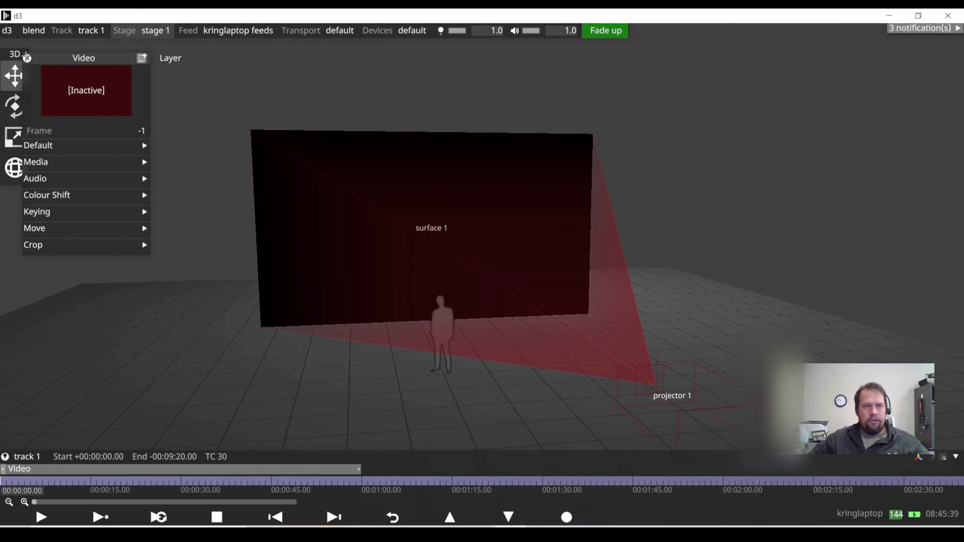
{"action": "left_click", "coordinate": [27, 58]}
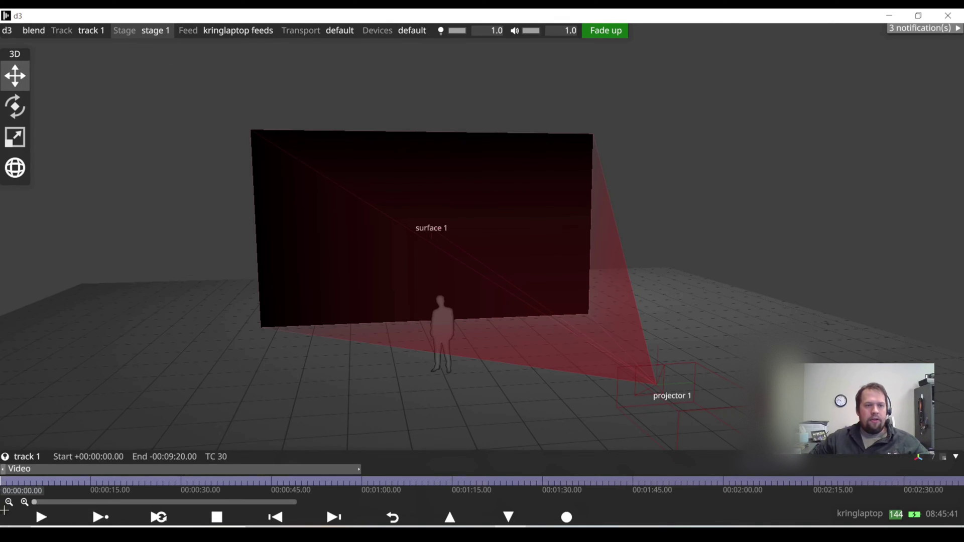
{"action": "left_click", "coordinate": [6, 470]}
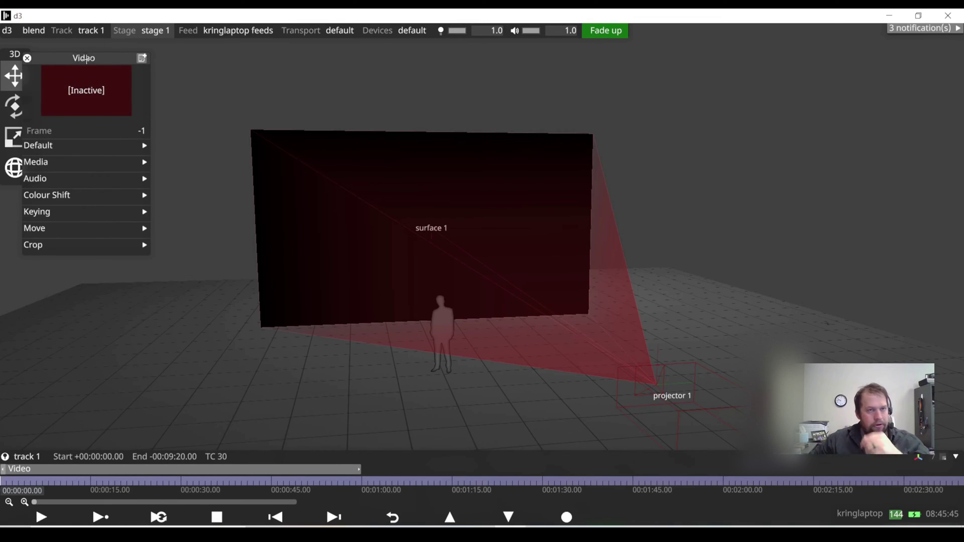
{"action": "left_click_drag", "start_coordinate": [78, 54], "coordinate": [59, 42]}
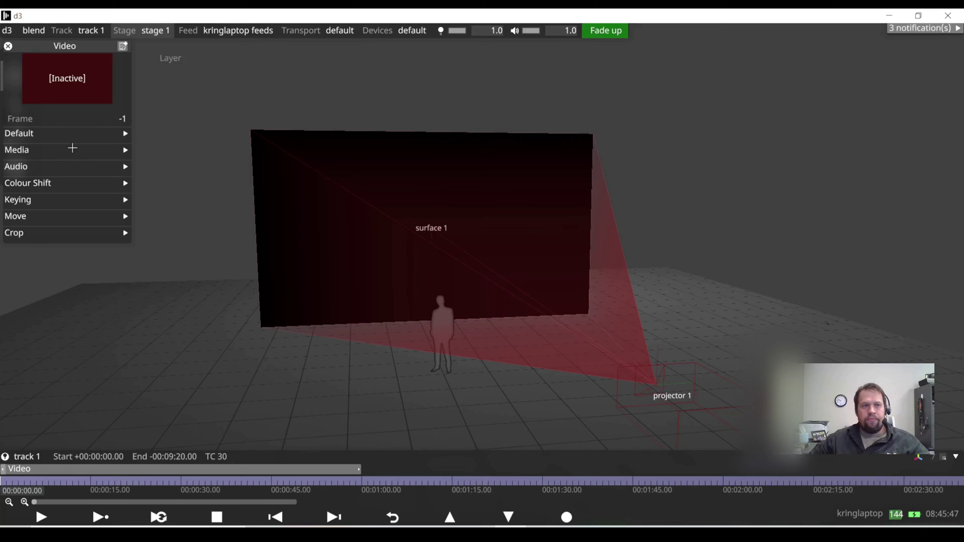
- Assign george.jpg as the Video layer's media clip
{"action": "left_click", "coordinate": [64, 152]}
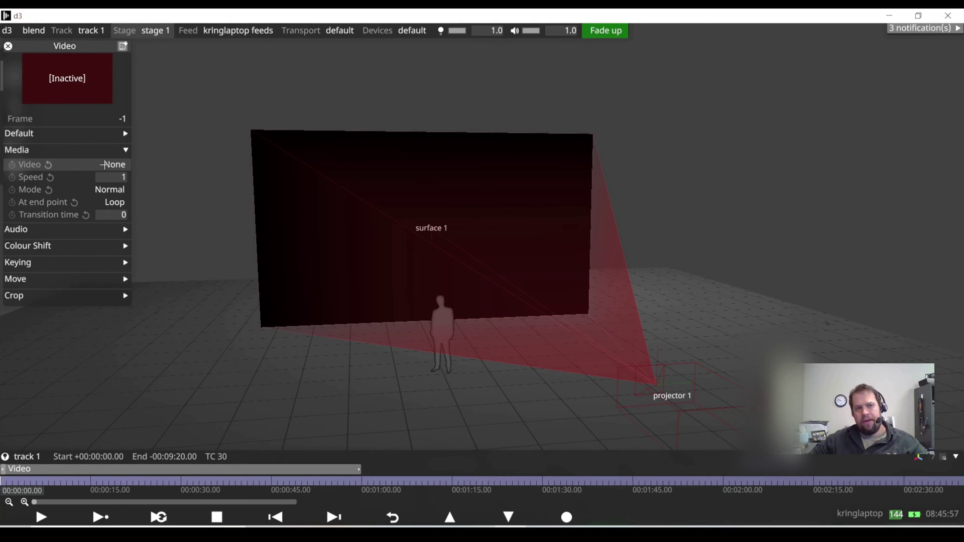
{"action": "left_click", "coordinate": [104, 165]}
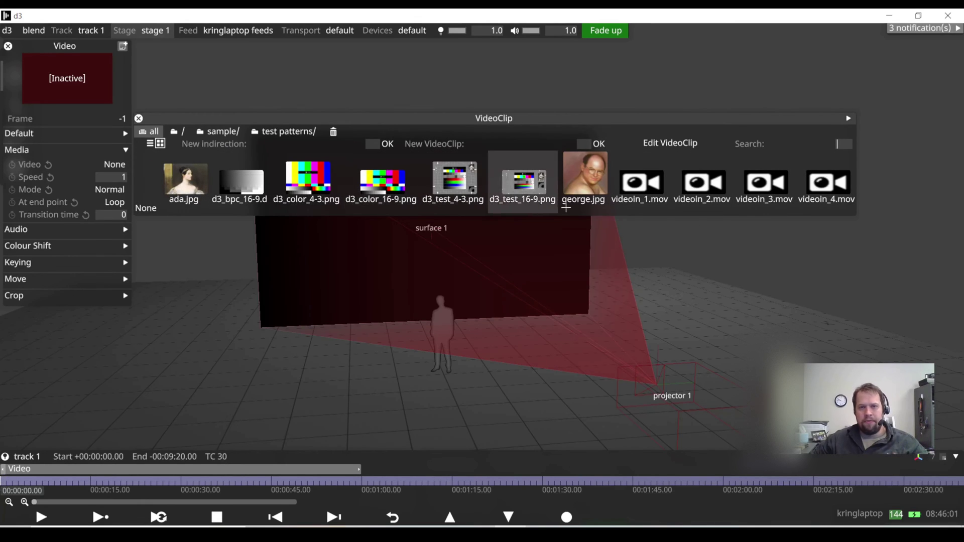
{"action": "left_click", "coordinate": [584, 179]}
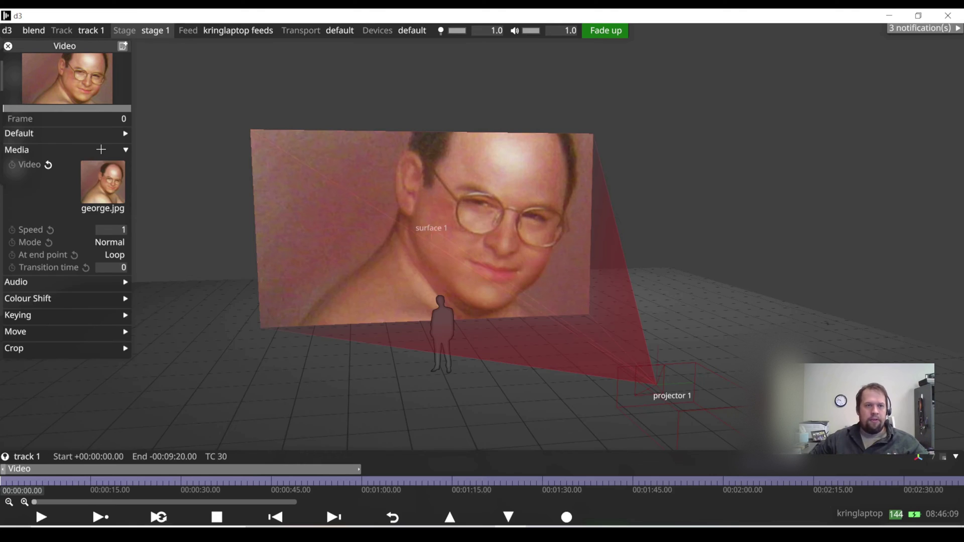
{"action": "left_click", "coordinate": [101, 149]}
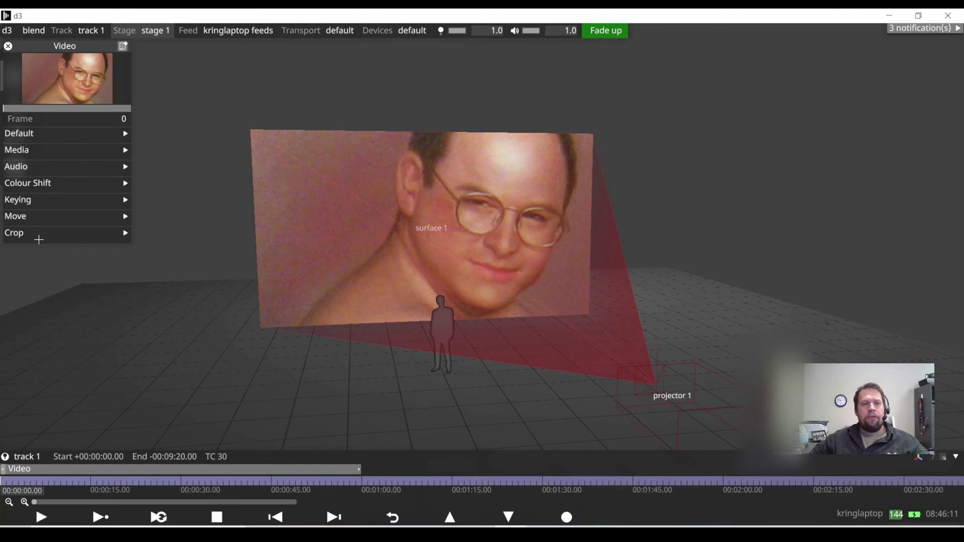
- Reduce the Video layer's size to 0.5 in its Move settings
{"action": "left_click", "coordinate": [27, 218]}
{"action": "scroll", "coordinate": [109, 231], "scroll_direction": "down", "scroll_amount": 5}
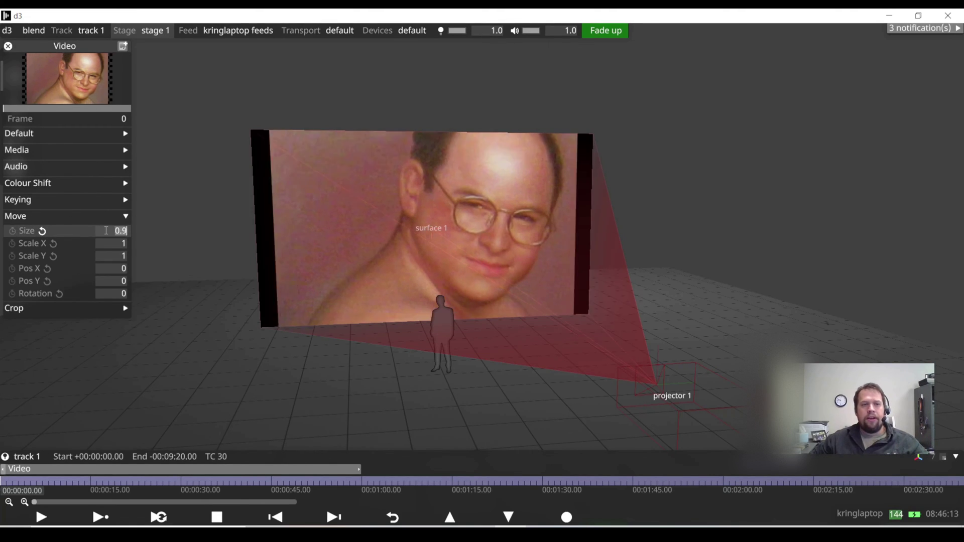
{"action": "scroll", "coordinate": [109, 231], "scroll_direction": "up", "scroll_amount": 4}
{"action": "scroll", "coordinate": [108, 231], "scroll_direction": "down", "scroll_amount": 4}
{"action": "scroll", "coordinate": [109, 231], "scroll_direction": "up", "scroll_amount": 4}
{"action": "scroll", "coordinate": [109, 231], "scroll_direction": "down", "scroll_amount": 3}
{"action": "scroll", "coordinate": [110, 231], "scroll_direction": "up", "scroll_amount": 1}
{"action": "scroll", "coordinate": [111, 231], "scroll_direction": "down", "scroll_amount": 2}
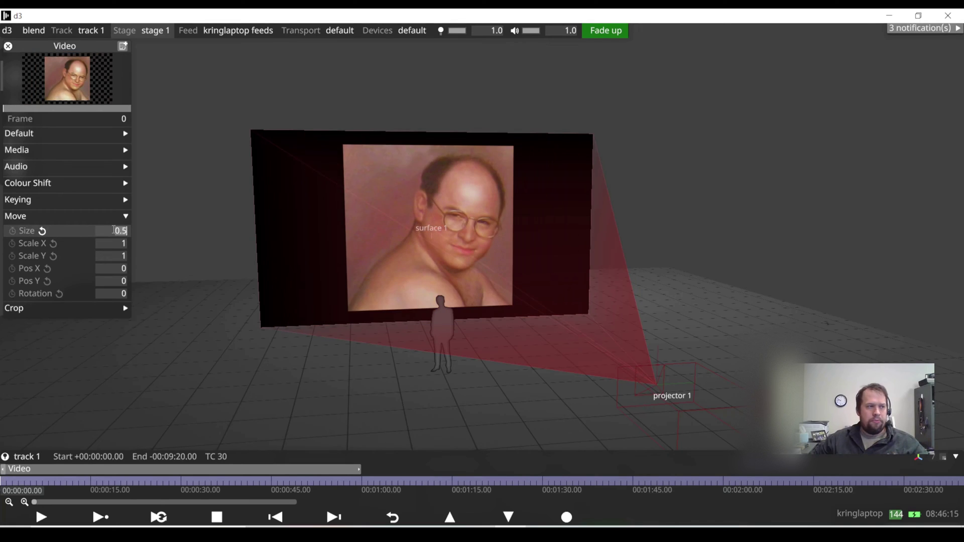
{"action": "scroll", "coordinate": [113, 231], "scroll_direction": "up", "scroll_amount": 2}
{"action": "scroll", "coordinate": [114, 230], "scroll_direction": "down", "scroll_amount": 1}
{"action": "scroll", "coordinate": [114, 230], "scroll_direction": "up", "scroll_amount": 2}
{"action": "scroll", "coordinate": [114, 230], "scroll_direction": "down", "scroll_amount": 3}
{"action": "scroll", "coordinate": [114, 230], "scroll_direction": "up", "scroll_amount": 3}
{"action": "scroll", "coordinate": [114, 230], "scroll_direction": "down", "scroll_amount": 3}
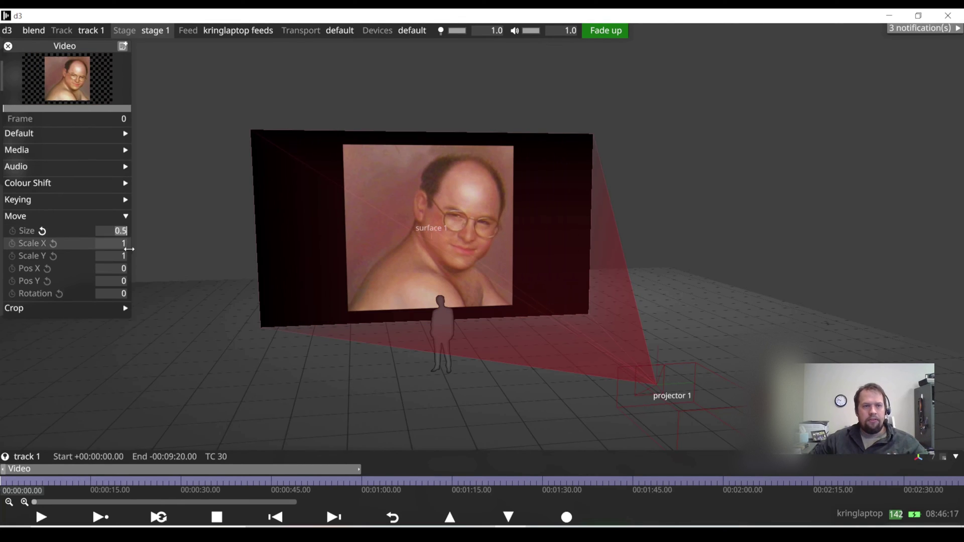
- Shift the Video layer horizontally to Pos X -0.12 and set its rotation to 27
{"action": "left_click_drag", "start_coordinate": [116, 267], "coordinate": [63, 281]}
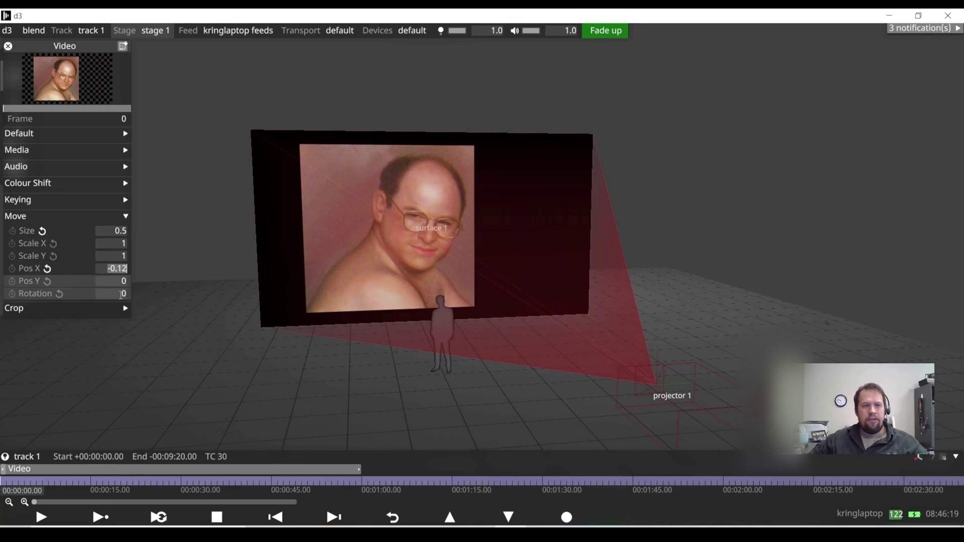
{"action": "left_click", "coordinate": [108, 295]}
{"action": "type", "text": "20"}
{"action": "key", "text": "Return"}
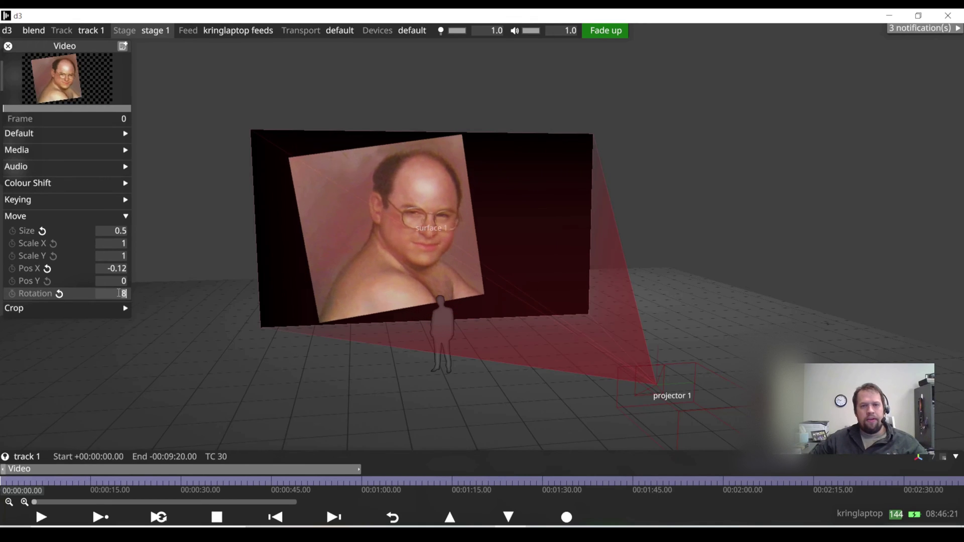
{"action": "type", "text": "30"}
{"action": "key", "text": "Return"}
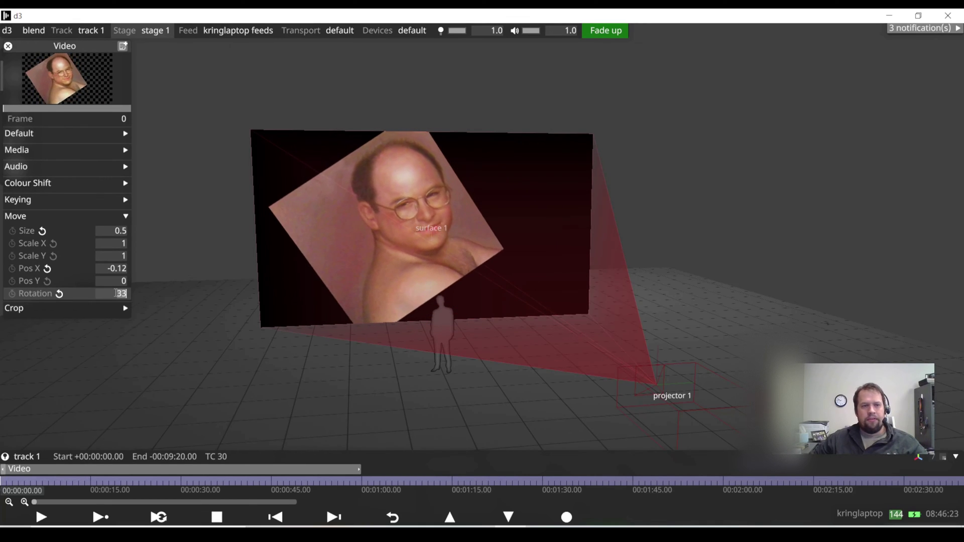
{"action": "left_click_drag", "start_coordinate": [119, 333], "coordinate": [115, 353]}
- Set the Video layer's crop vignette to 0.44 and close the layer's editor
{"action": "left_click", "coordinate": [43, 317]}
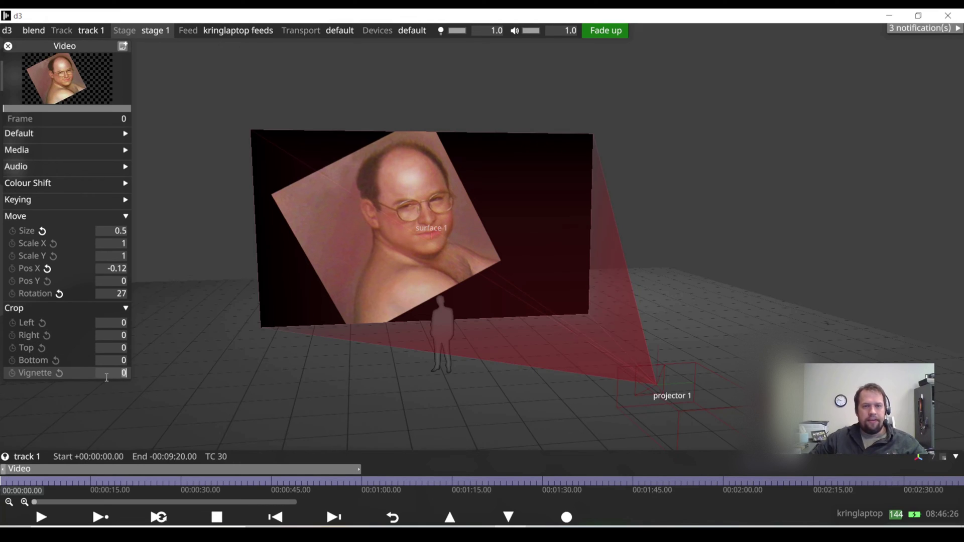
{"action": "scroll", "coordinate": [106, 378], "scroll_direction": "up", "scroll_amount": 10}
{"action": "scroll", "coordinate": [118, 368], "scroll_direction": "up", "scroll_amount": 1}
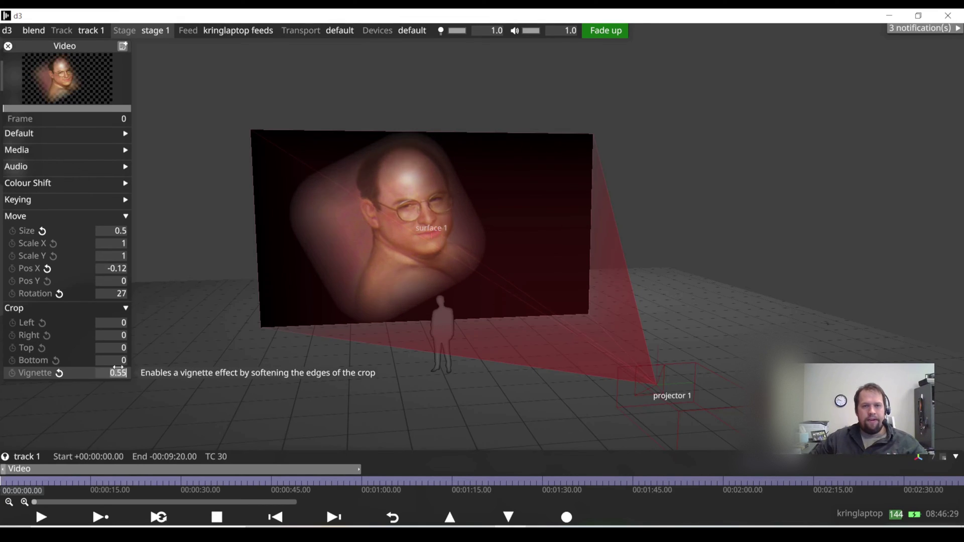
{"action": "left_click_drag", "start_coordinate": [118, 368], "coordinate": [130, 362]}
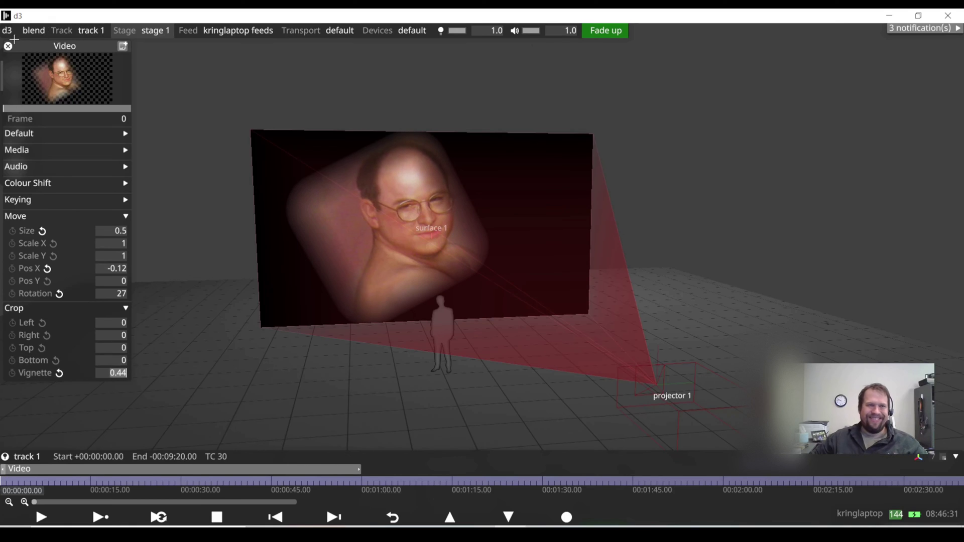
{"action": "left_click", "coordinate": [392, 518]}
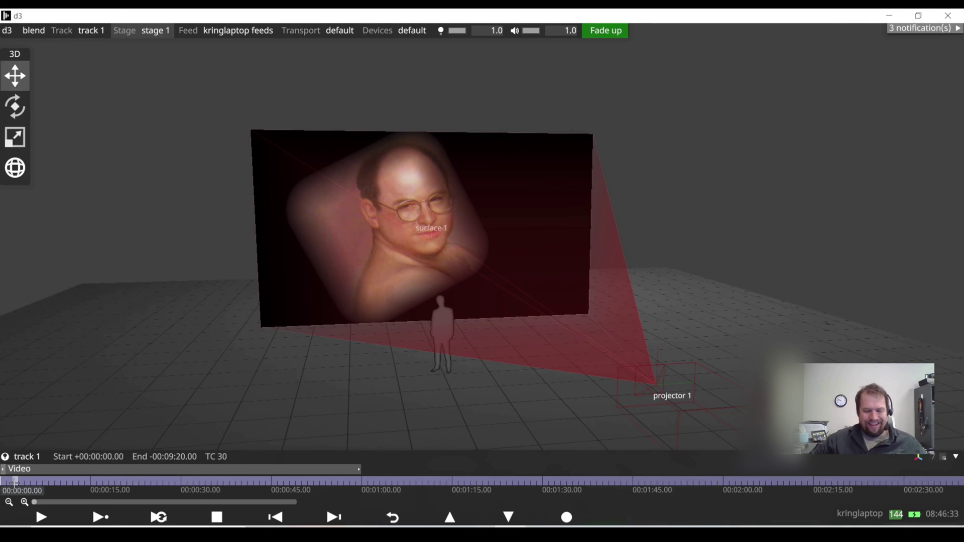
- Add a Scroll effect layer above the Video layer at the start of track 1
{"action": "key", "text": "alt+l"}
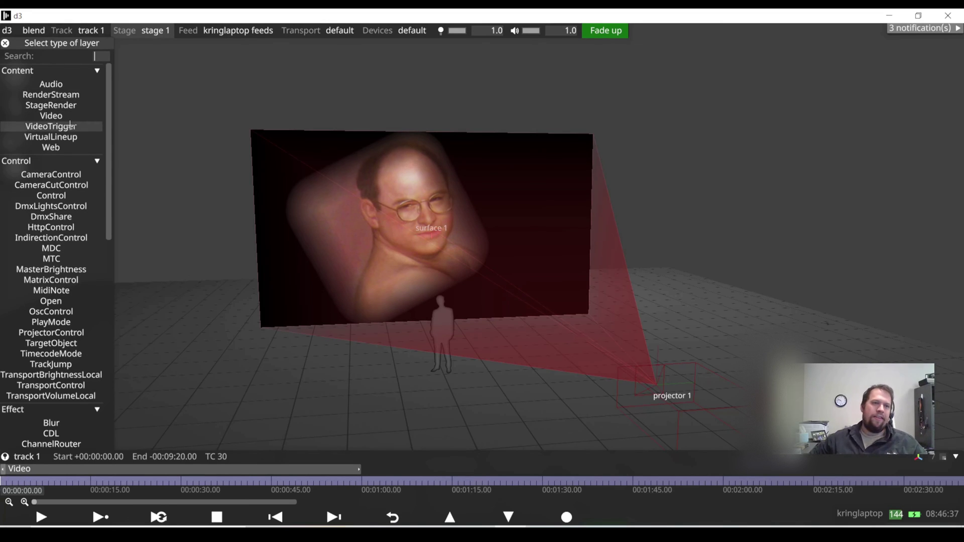
{"action": "left_click_drag", "start_coordinate": [109, 141], "coordinate": [134, 417]}
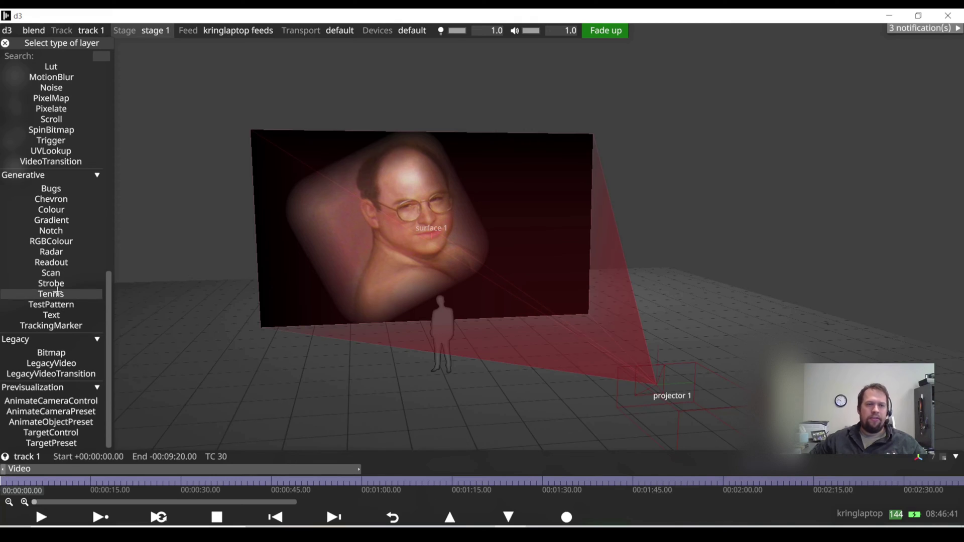
{"action": "scroll", "coordinate": [56, 223], "scroll_direction": "up", "scroll_amount": 4}
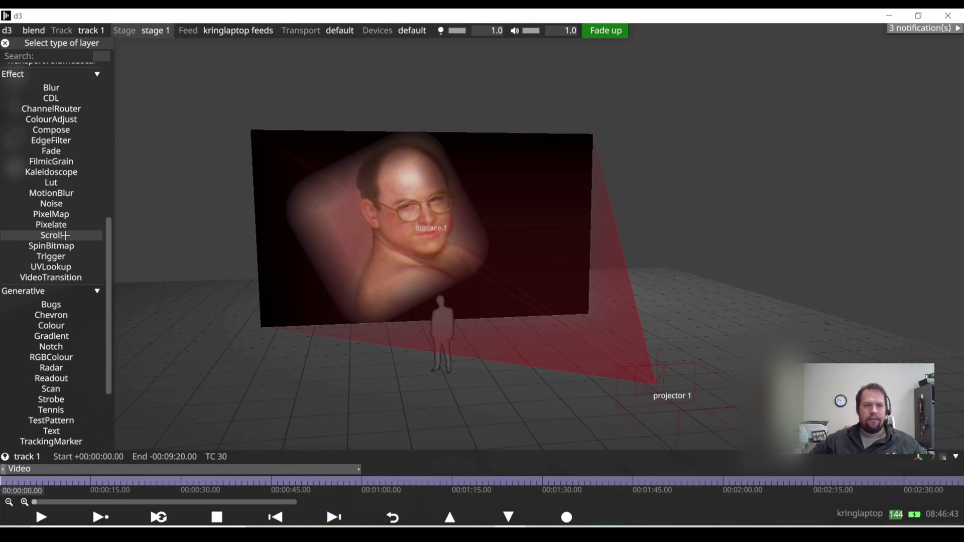
{"action": "left_click", "coordinate": [52, 235]}
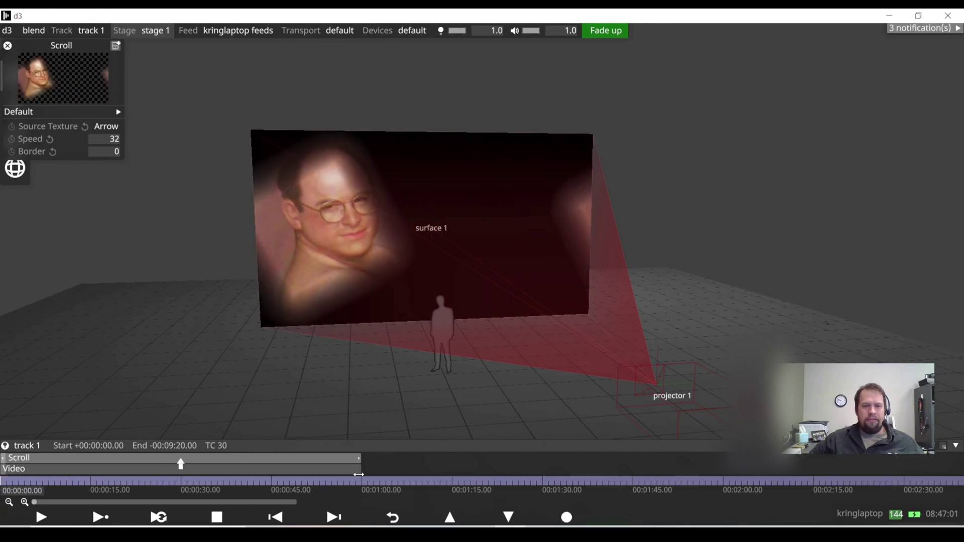
- Shorten the Video and Scroll layers to end at 00:00:30.00 and split the track section there
{"action": "left_click_drag", "start_coordinate": [358, 471], "coordinate": [174, 469]}
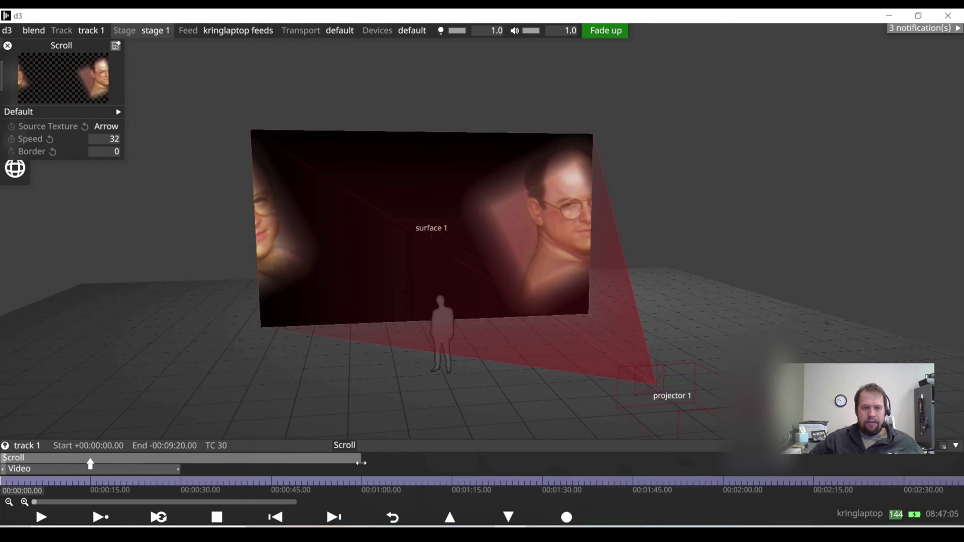
{"action": "left_click_drag", "start_coordinate": [359, 461], "coordinate": [180, 465]}
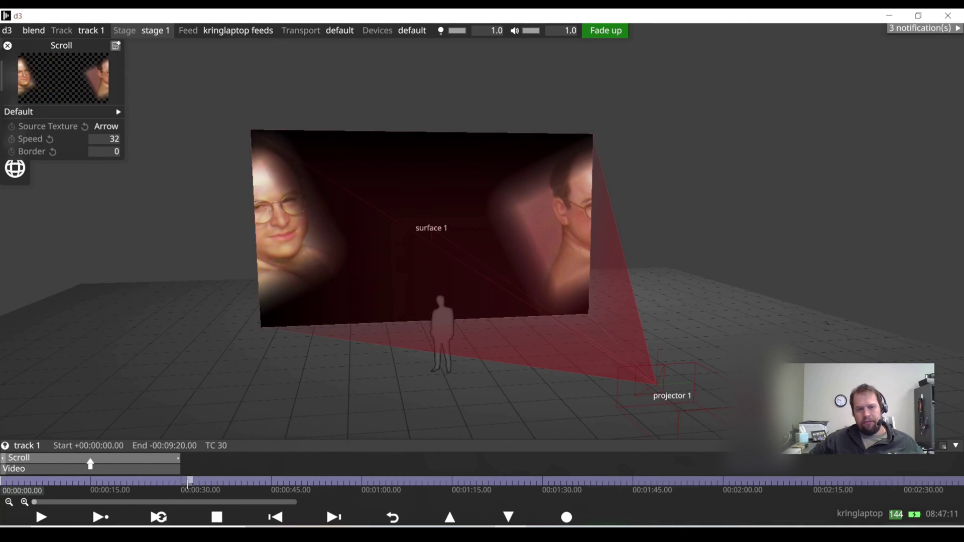
{"action": "left_click", "coordinate": [184, 481]}
{"action": "right_click", "coordinate": [183, 481]}
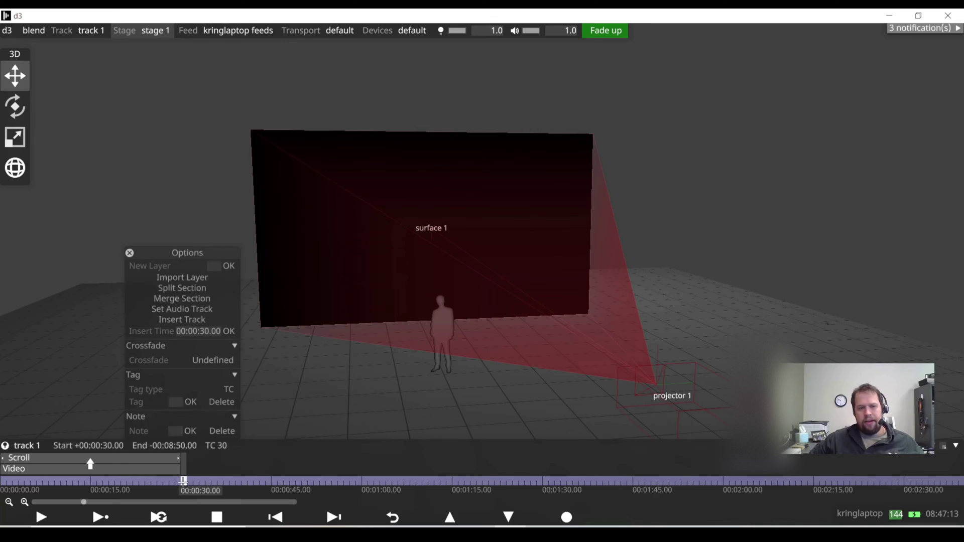
{"action": "left_click", "coordinate": [184, 290]}
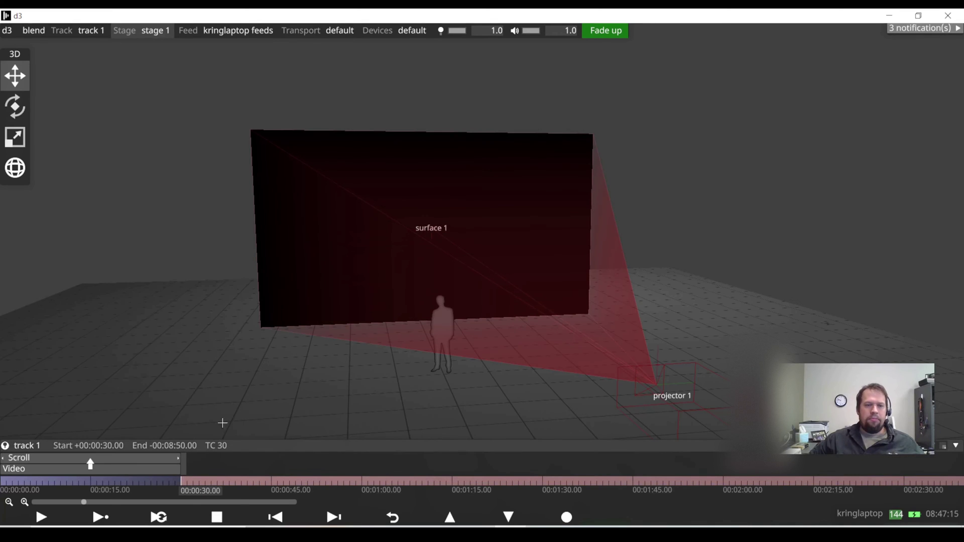
- Play track 1 from 00:00:23.00 to check the section break, and jump between the sections
{"action": "left_click", "coordinate": [141, 485]}
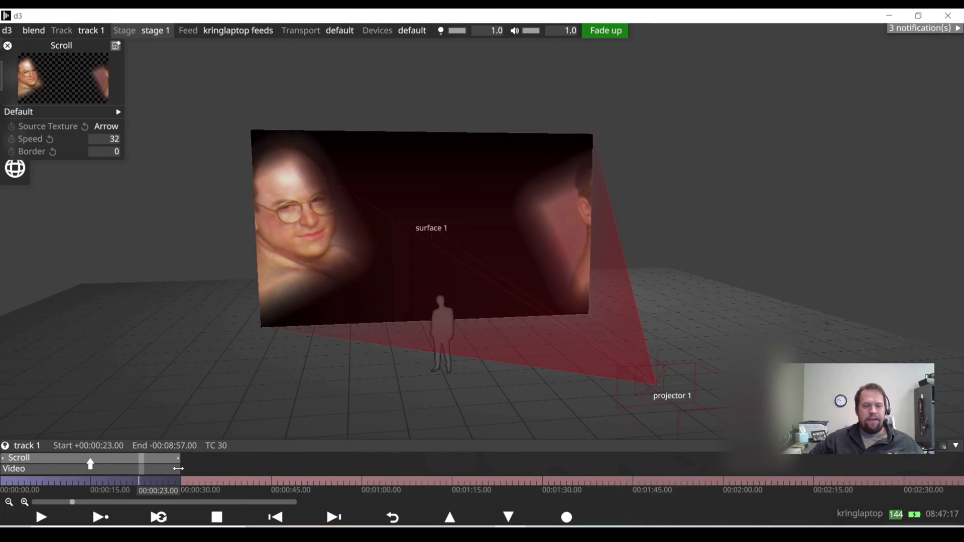
{"action": "key", "text": "space"}
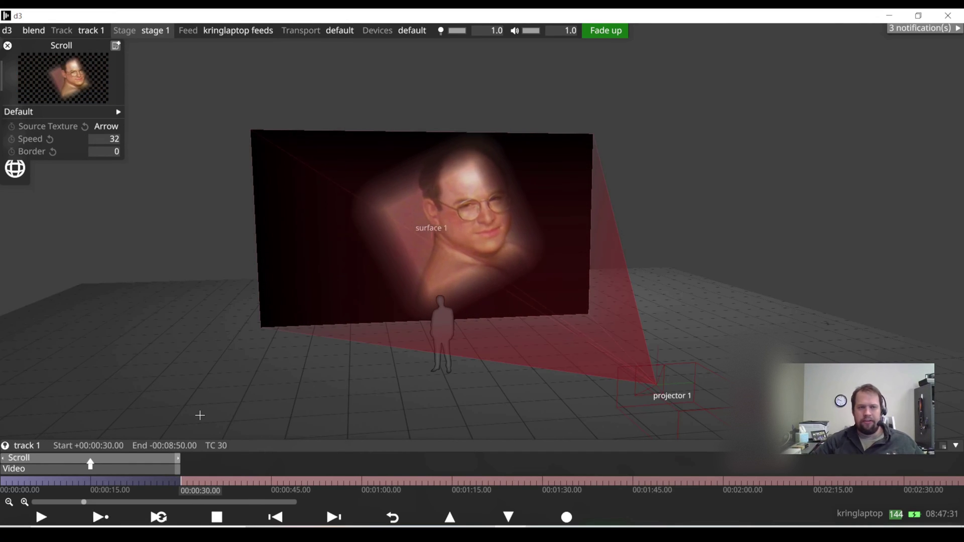
{"action": "key", "text": "space"}
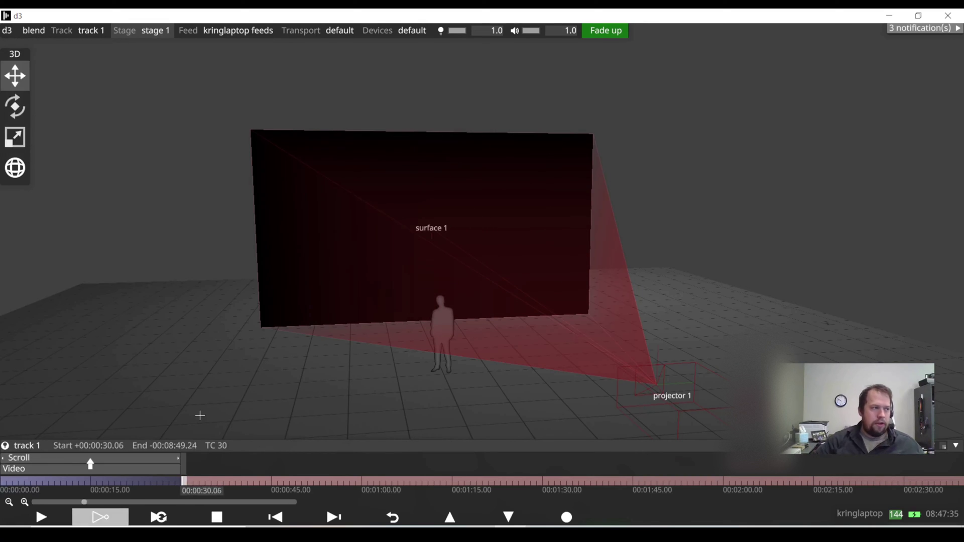
{"action": "key", "text": "Left"}
{"action": "key", "text": "Right"}
{"action": "key", "text": "Left"}
{"action": "key", "text": "space"}
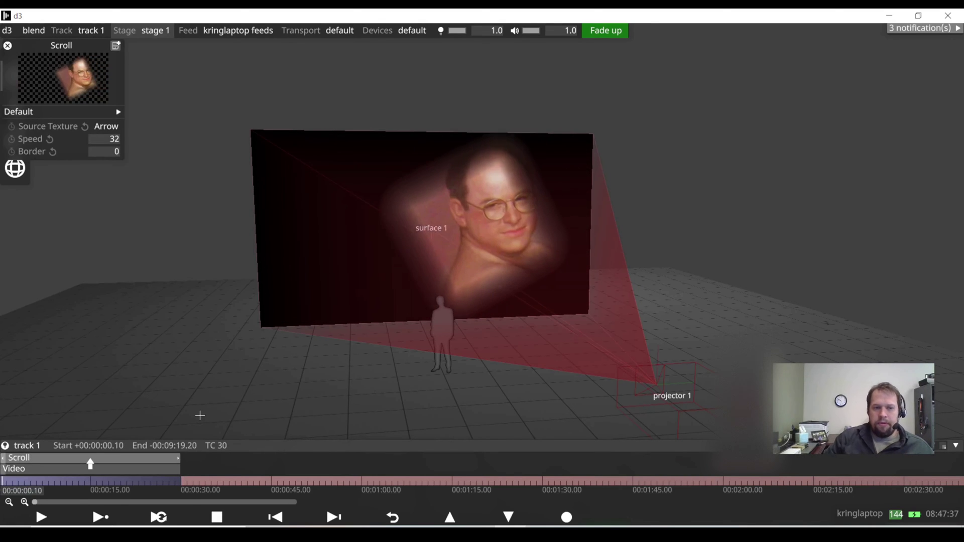
- Add a Video layer to track 1 starting at 00:00:30.00
{"action": "left_click", "coordinate": [224, 459]}
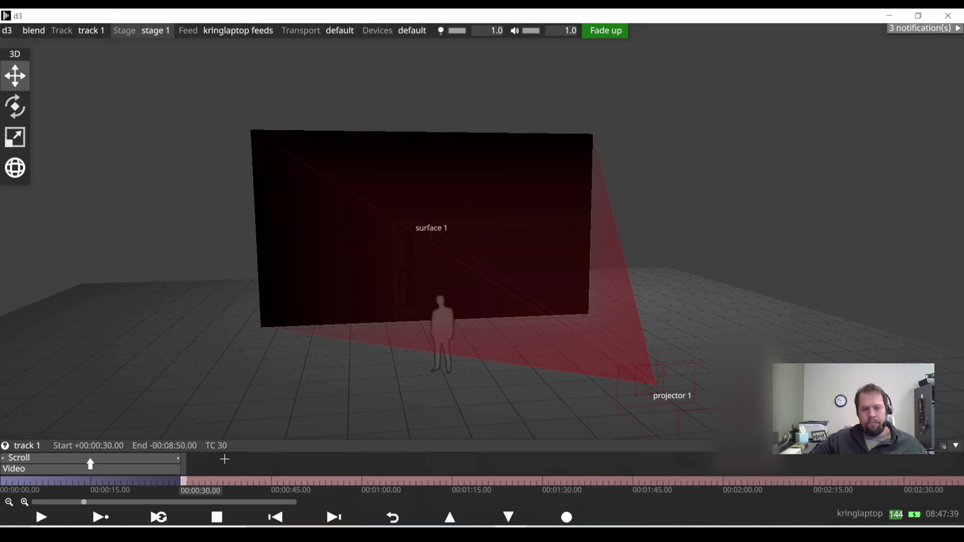
{"action": "left_click", "coordinate": [228, 458]}
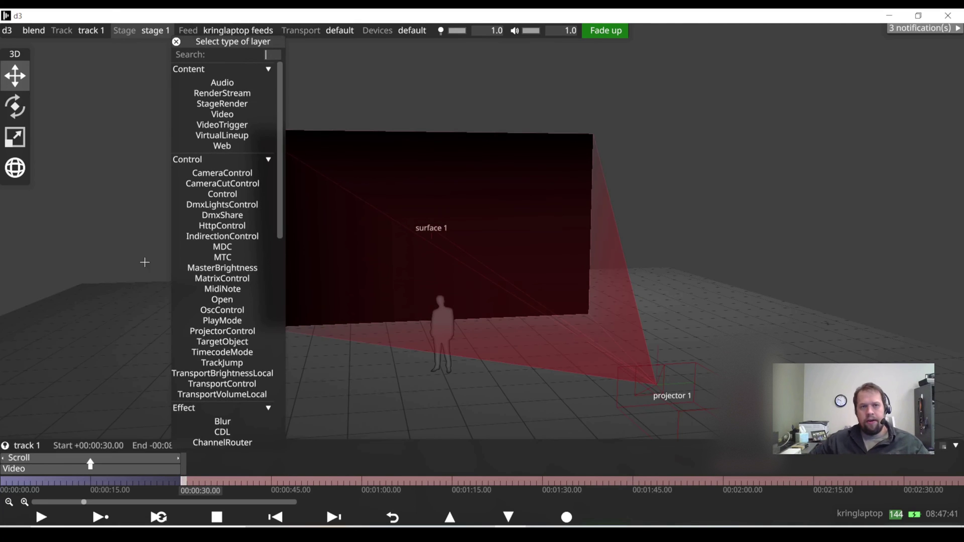
{"action": "left_click", "coordinate": [222, 114]}
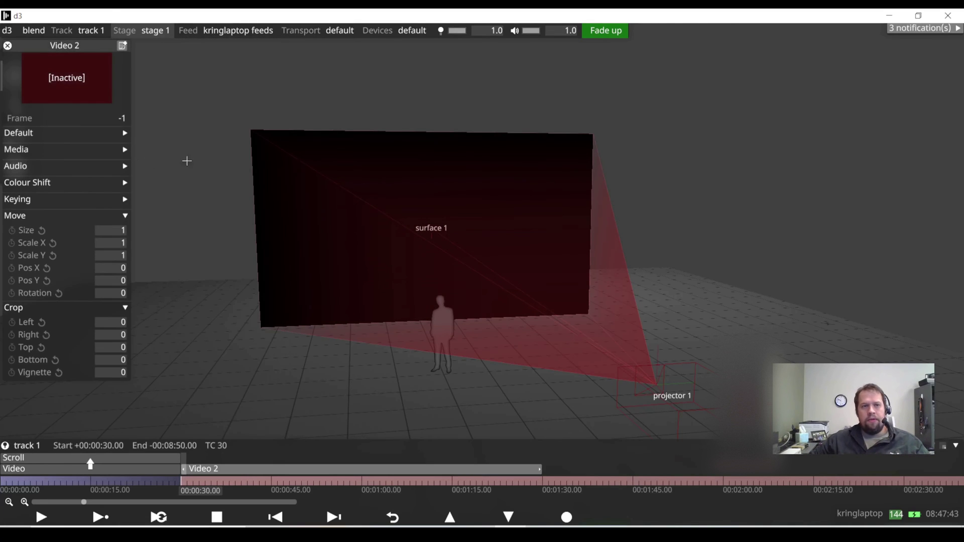
- Collapse the second Video layer's Move and Crop settings and assign d3_color_16-9.png as its media clip
{"action": "left_click", "coordinate": [48, 216]}
{"action": "left_click", "coordinate": [17, 234]}
{"action": "left_click", "coordinate": [40, 152]}
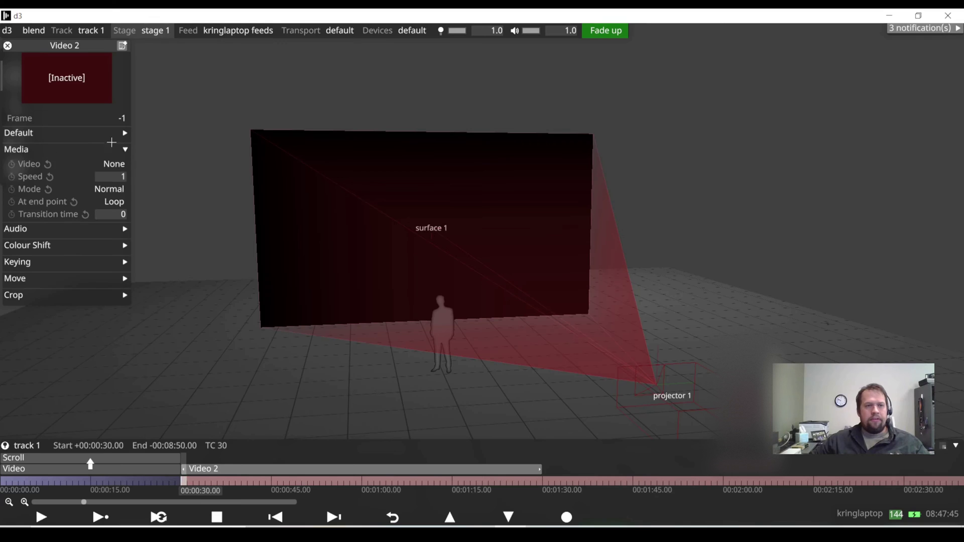
{"action": "left_click", "coordinate": [108, 165]}
{"action": "left_click", "coordinate": [389, 183]}
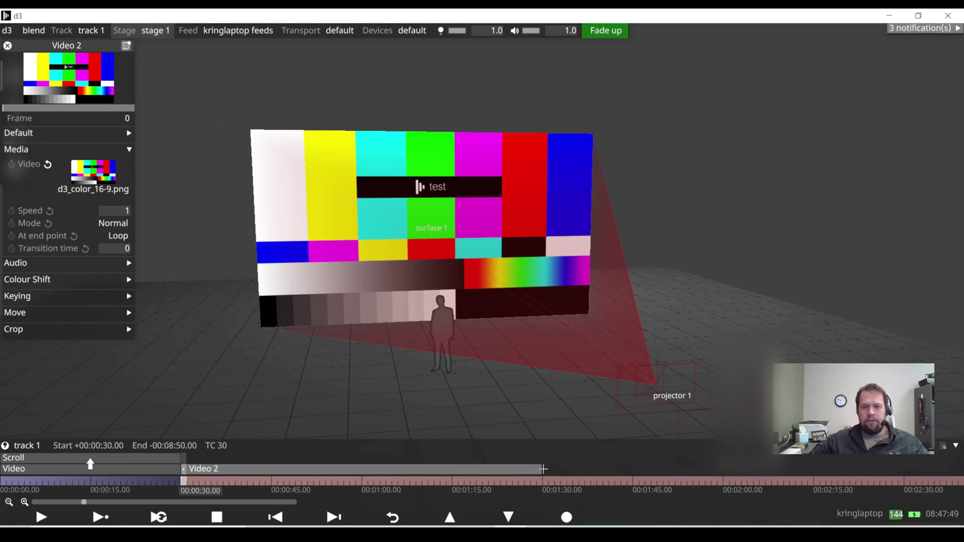
- Shorten the color-bar Video layer to end at 00:01:00.00 and split the track section there
{"action": "left_click_drag", "start_coordinate": [543, 469], "coordinate": [315, 472]}
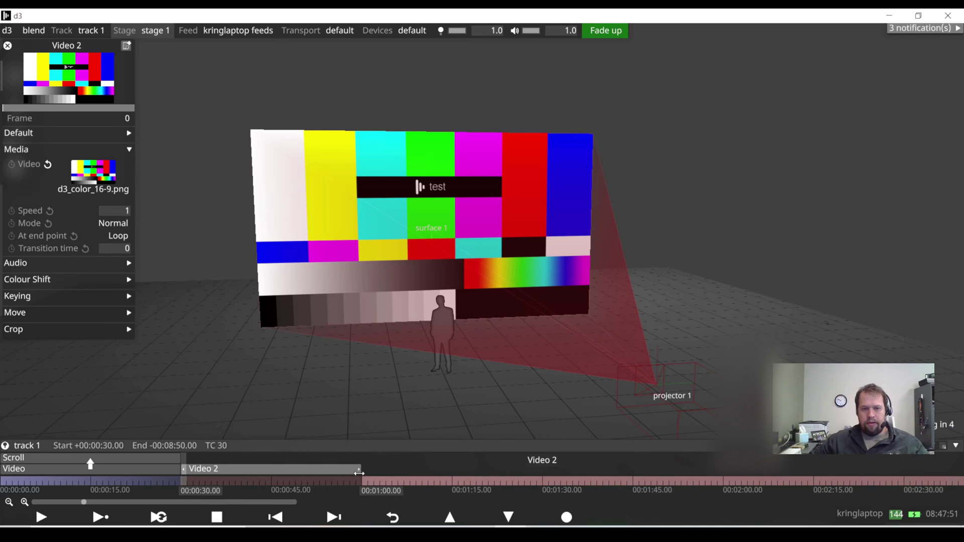
{"action": "right_click", "coordinate": [363, 479]}
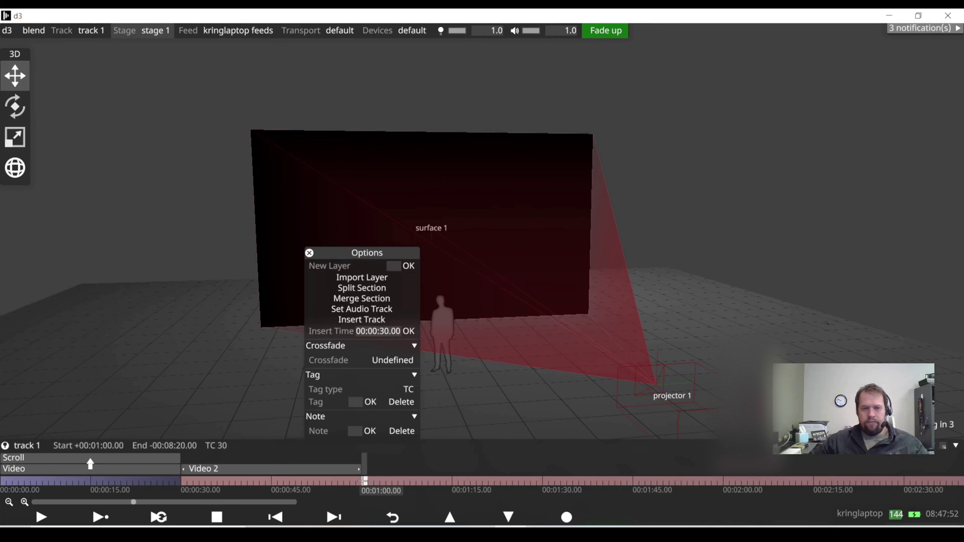
{"action": "left_click", "coordinate": [378, 289]}
- Add a Video layer starting at 00:01:00.00 and assign ada.jpg as its media clip, dismissing the mail notifications
{"action": "left_click", "coordinate": [381, 457]}
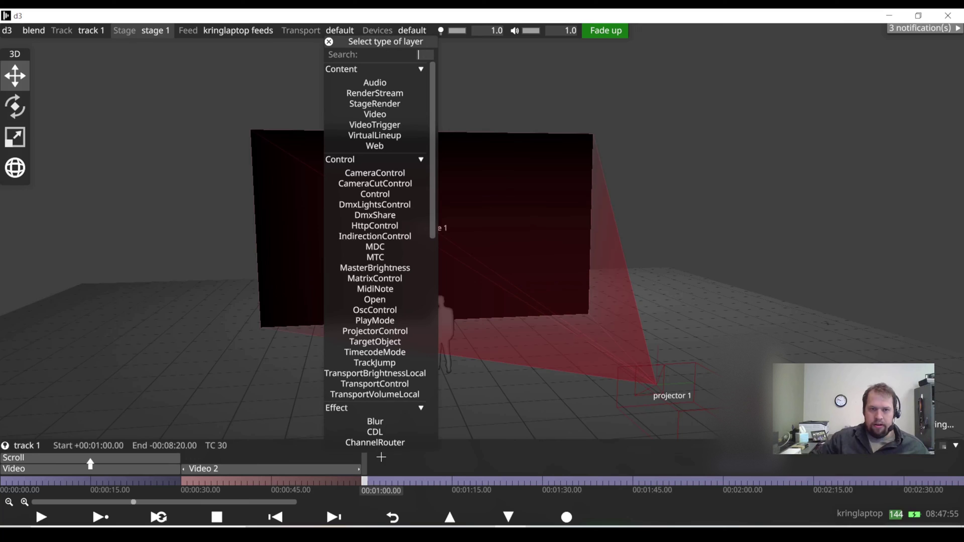
{"action": "left_click", "coordinate": [377, 114]}
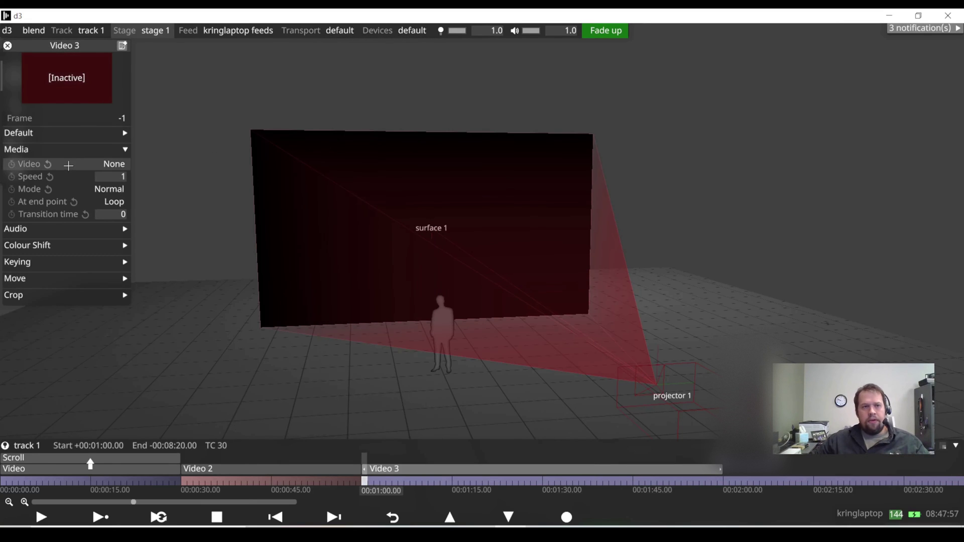
{"action": "left_click", "coordinate": [87, 166]}
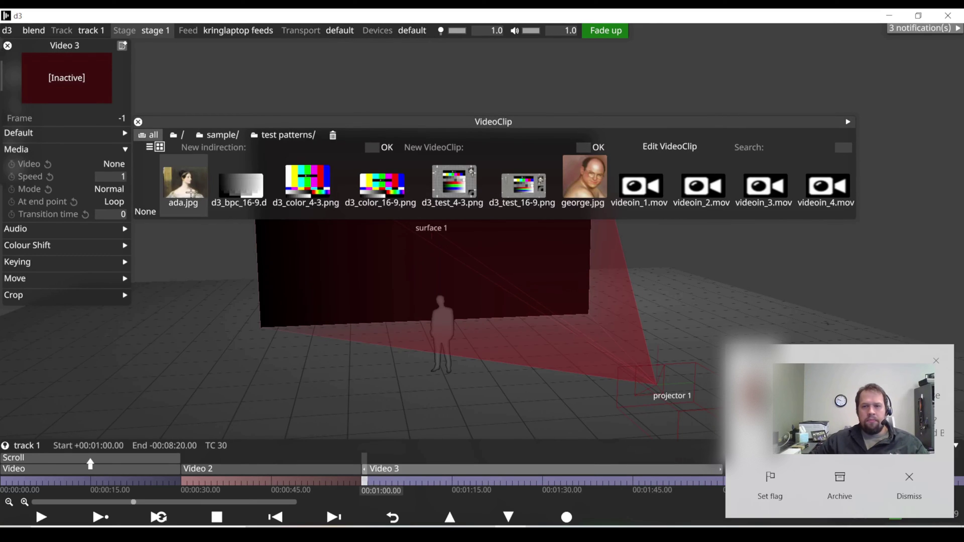
{"action": "left_click", "coordinate": [939, 360]}
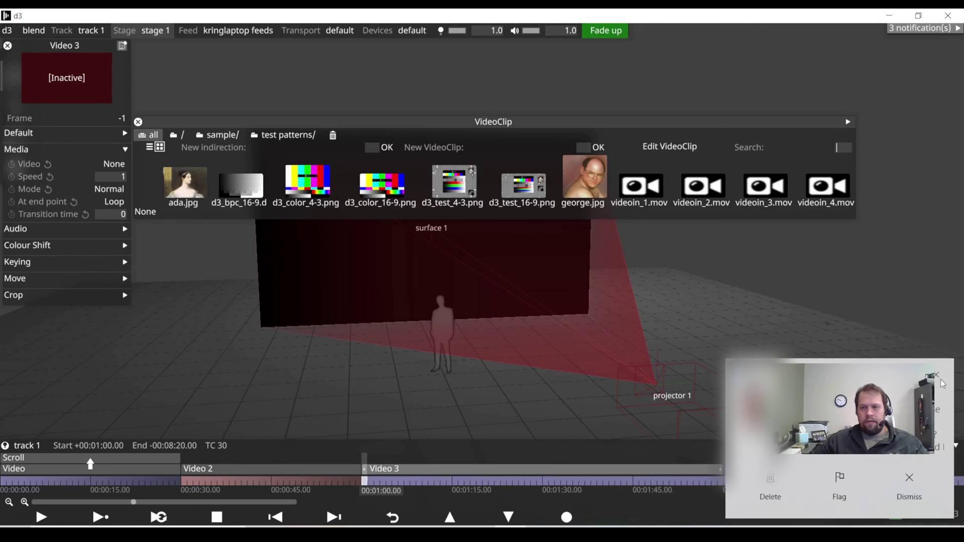
{"action": "left_click", "coordinate": [938, 377]}
{"action": "left_click", "coordinate": [175, 185]}
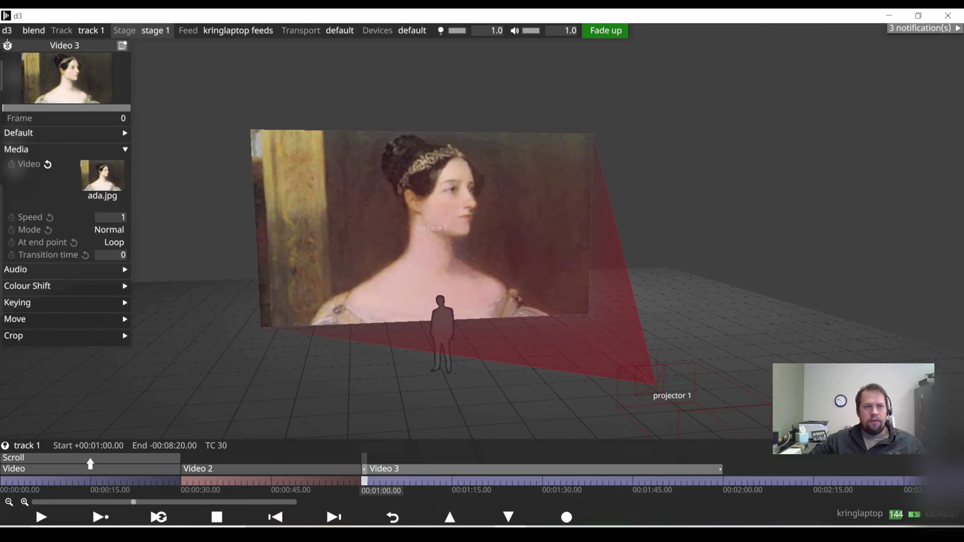
- Shorten the ada.jpg Video layer to end at 00:01:15.00 and split the track section there
{"action": "left_click", "coordinate": [8, 45]}
{"action": "left_click_drag", "start_coordinate": [722, 468], "coordinate": [452, 471]}
{"action": "left_click", "coordinate": [452, 483]}
{"action": "right_click", "coordinate": [452, 483]}
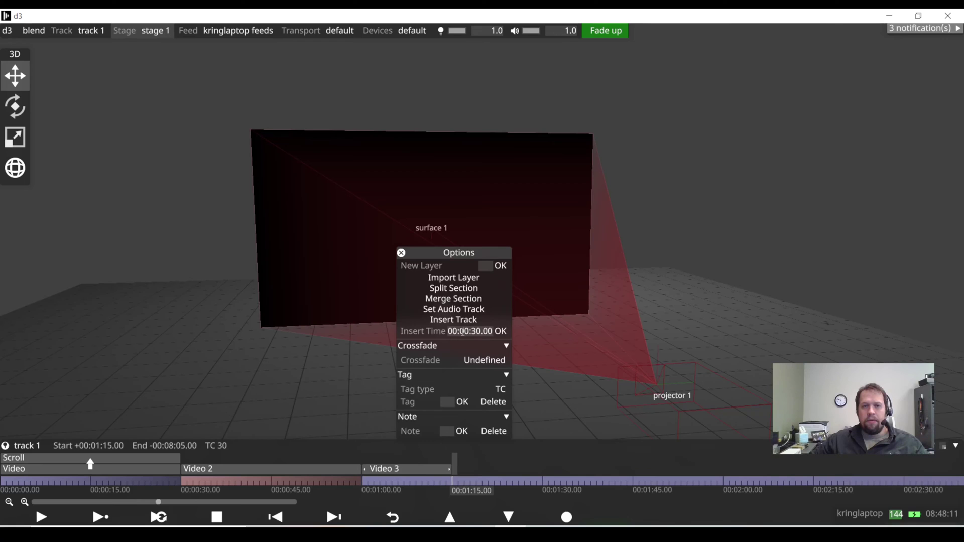
{"action": "left_click", "coordinate": [461, 288]}
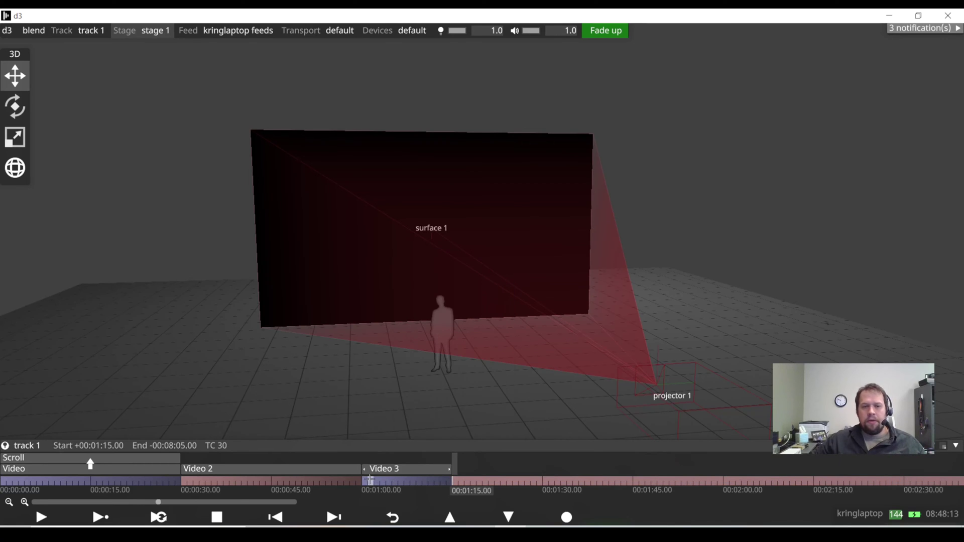
- Play the track from the ada.jpg section and jump back and forth between sections to check the transitions
{"action": "left_click", "coordinate": [370, 481]}
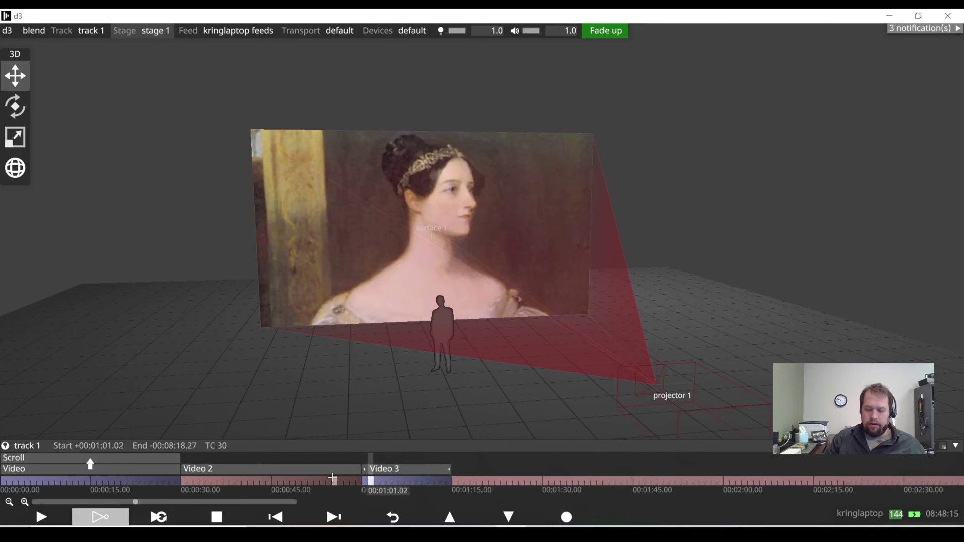
{"action": "key", "text": "Left"}
{"action": "key", "text": "Left"}
{"action": "key", "text": "Left"}
{"action": "key", "text": "Right"}
{"action": "key", "text": "Right"}
{"action": "key", "text": "Left"}
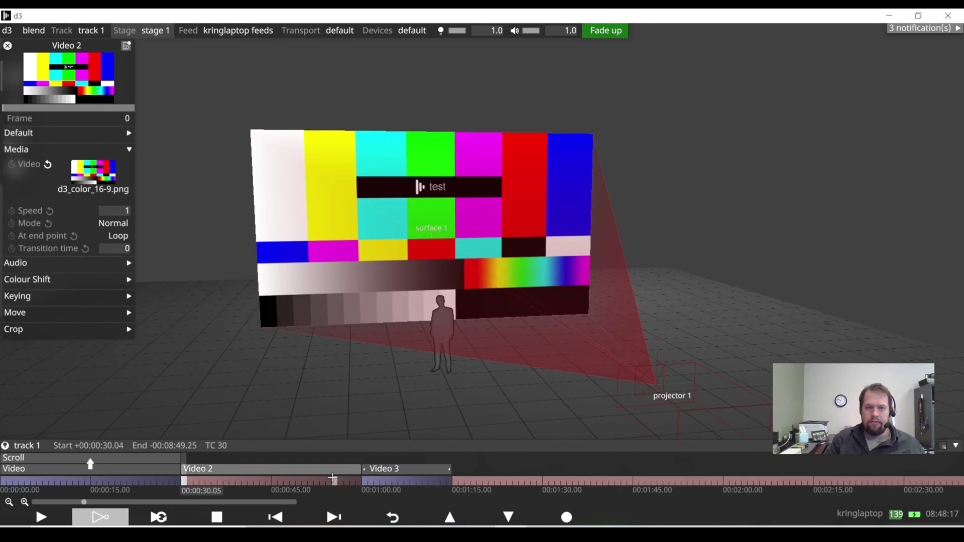
{"action": "key", "text": "Left"}
{"action": "key", "text": "Right"}
{"action": "key", "text": "Right"}
{"action": "key", "text": "Left"}
{"action": "key", "text": "Left"}
{"action": "key", "text": "Right"}
{"action": "key", "text": "Right"}
{"action": "key", "text": "Left"}
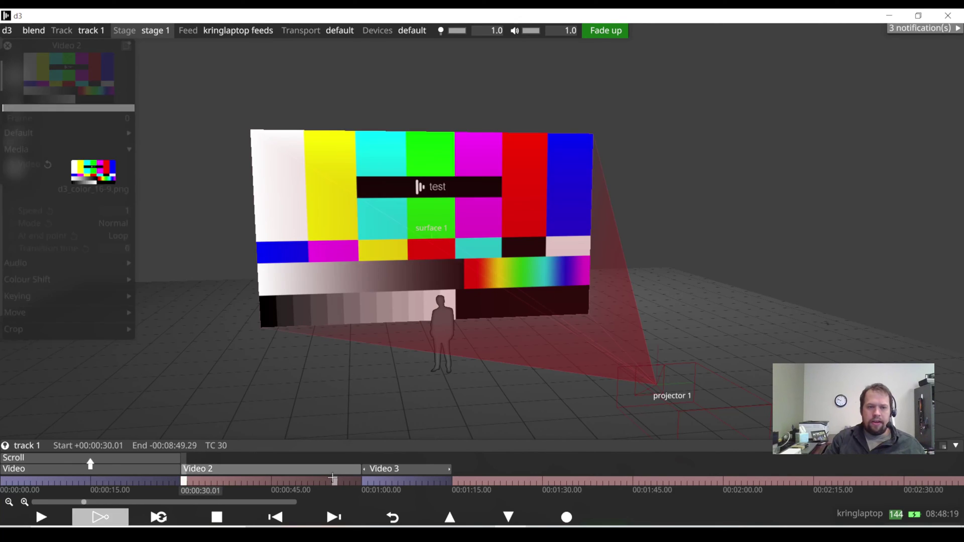
{"action": "key", "text": "Left"}
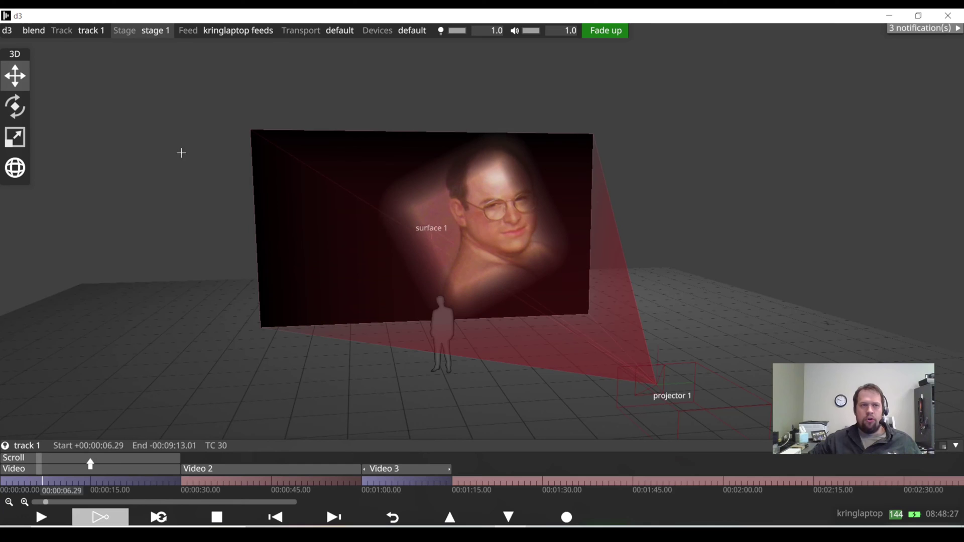
- Set the project's global crossfade to Fade in the timeline control settings
{"action": "left_click", "coordinate": [8, 32]}
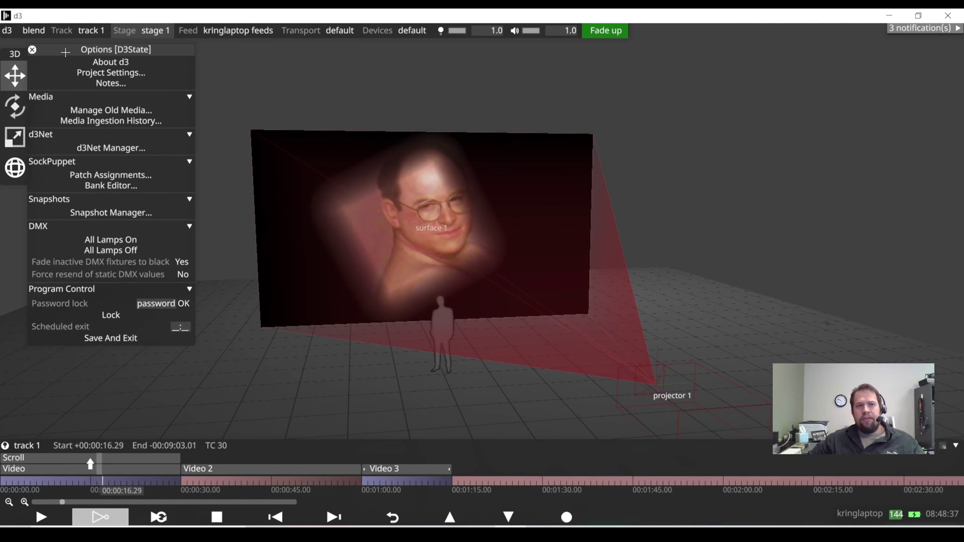
{"action": "left_click", "coordinate": [92, 74]}
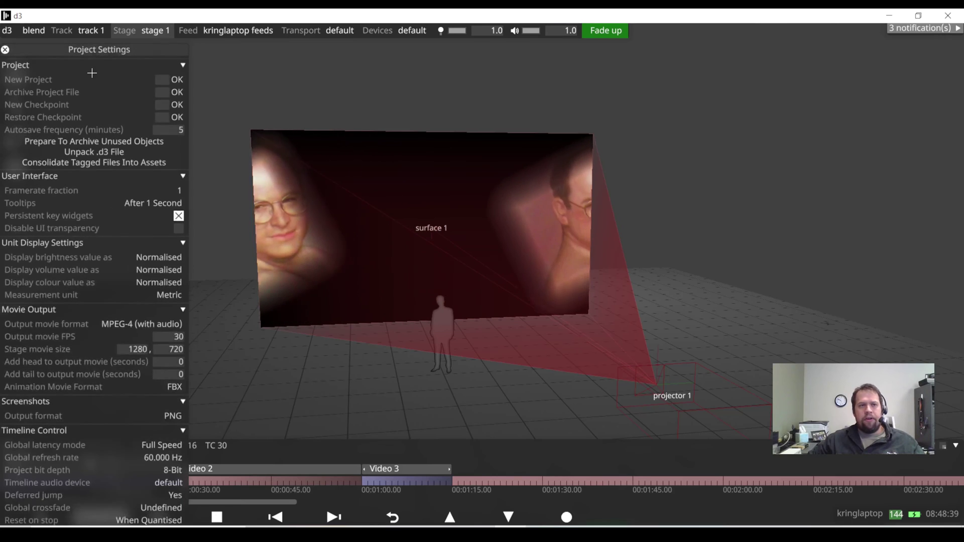
{"action": "left_click", "coordinate": [67, 65]}
{"action": "left_click", "coordinate": [67, 82]}
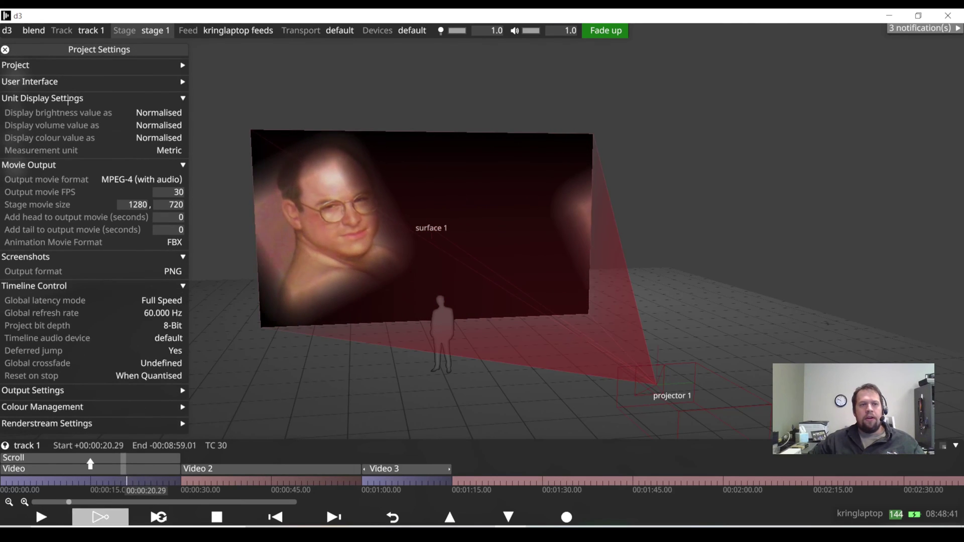
{"action": "left_click", "coordinate": [59, 98]}
{"action": "left_click", "coordinate": [55, 114]}
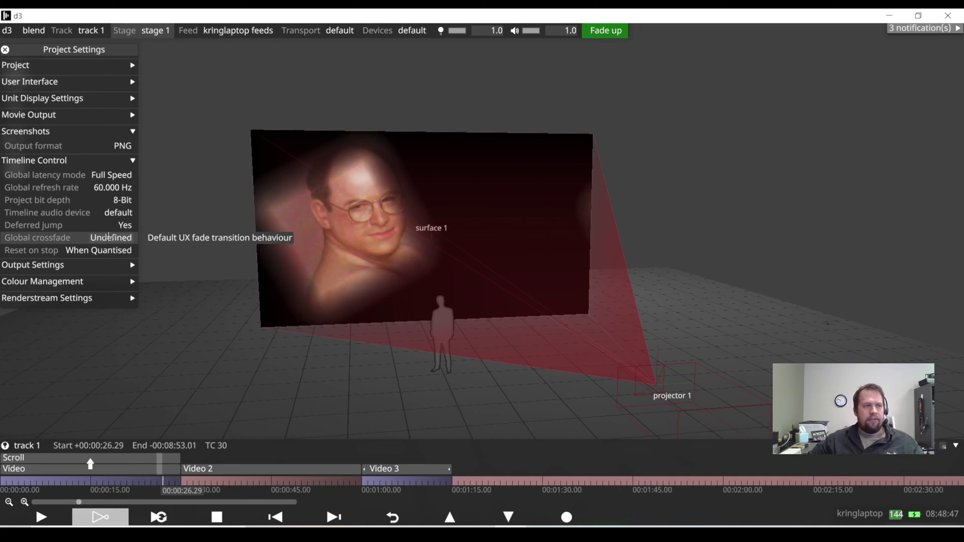
{"action": "left_click", "coordinate": [109, 237]}
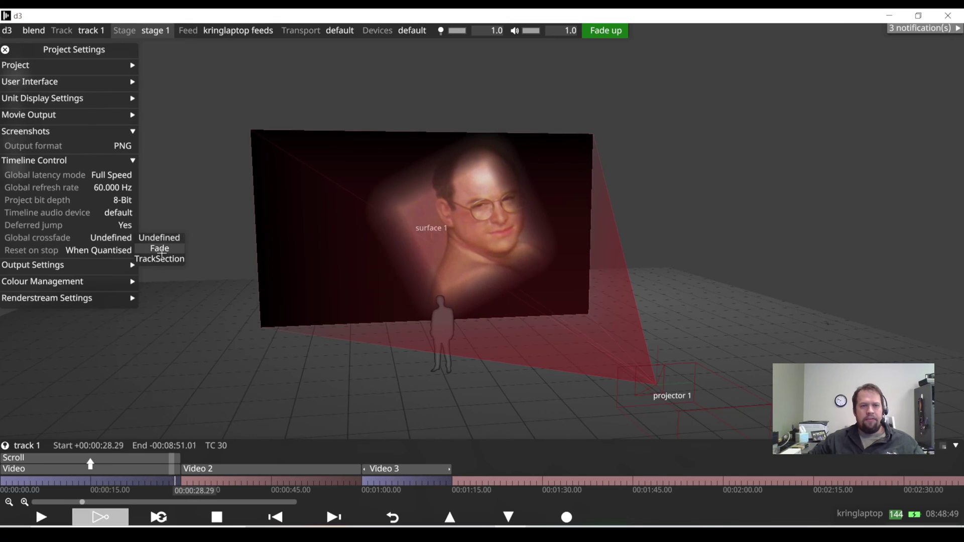
{"action": "left_click", "coordinate": [160, 248]}
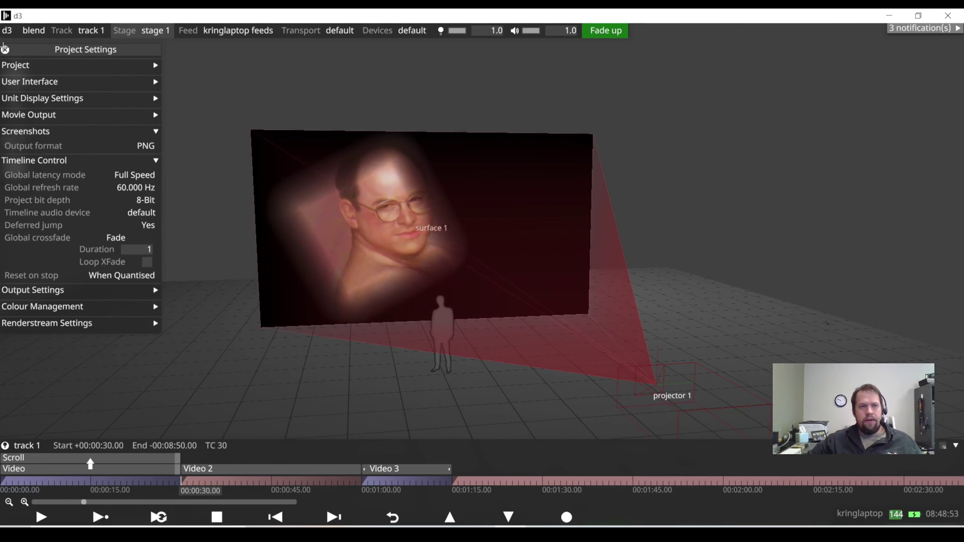
{"action": "left_click", "coordinate": [5, 49]}
- Jump between the track sections during playback to preview the fade transitions on the projection surface
{"action": "left_click", "coordinate": [337, 517]}
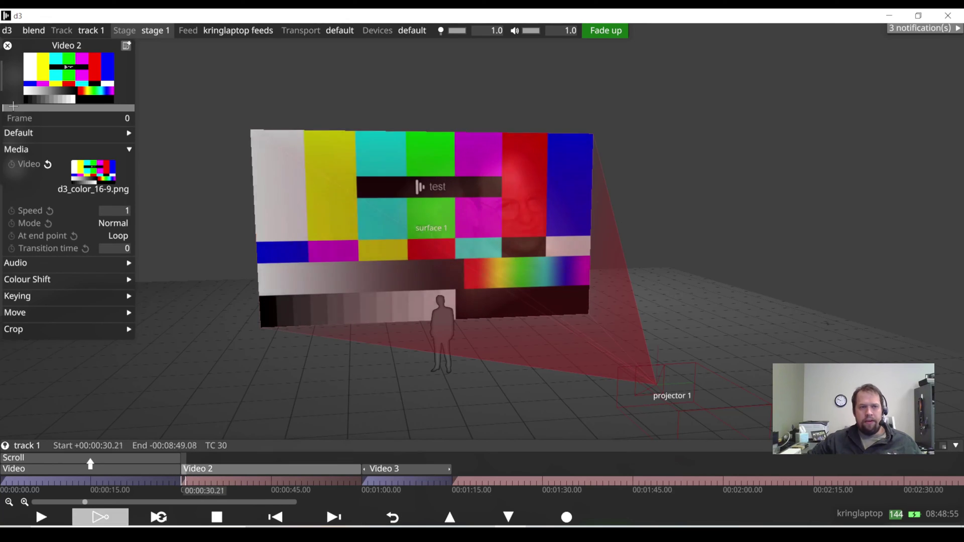
{"action": "left_click", "coordinate": [7, 46]}
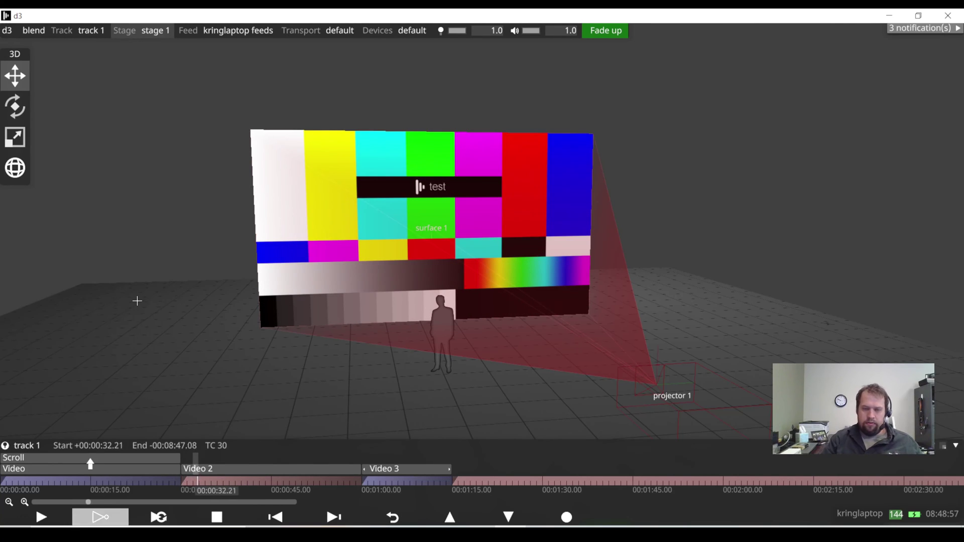
{"action": "key", "text": "Home"}
{"action": "key", "text": "Right"}
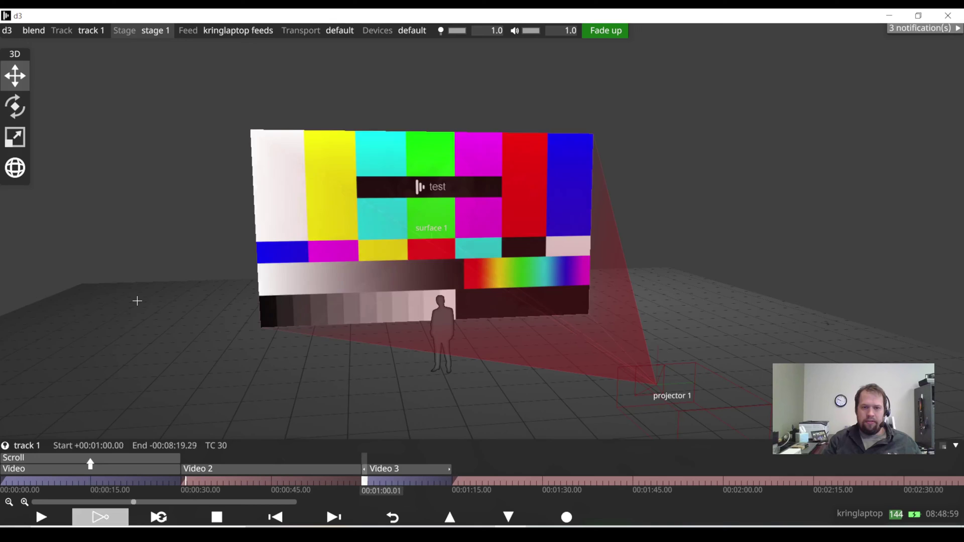
{"action": "key", "text": "F5"}
{"action": "key", "text": "F5"}
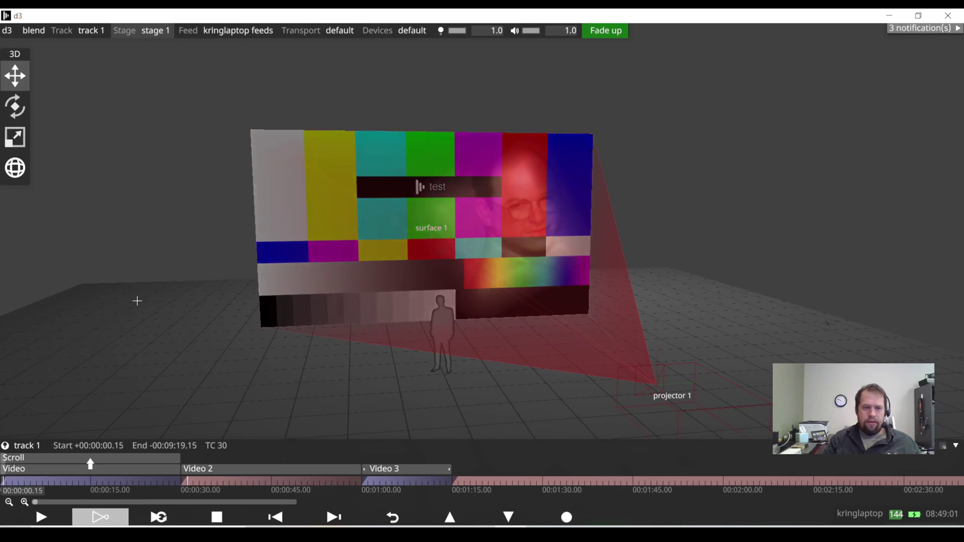
{"action": "key", "text": "F6"}
{"action": "key", "text": "F6"}
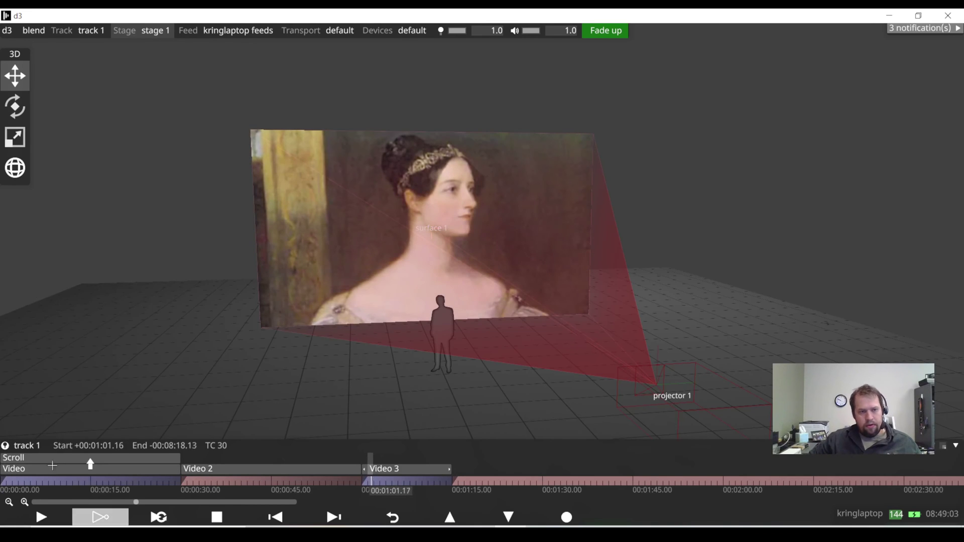
{"action": "key", "text": "F4"}
- Add the note "George Scroll" to track 1 at 00:00:00.00
{"action": "left_click", "coordinate": [4, 480]}
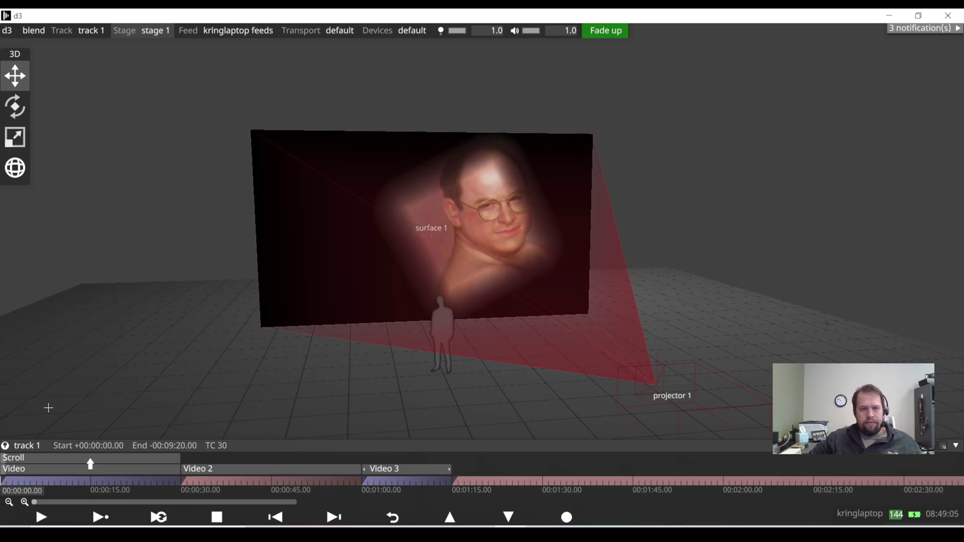
{"action": "right_click", "coordinate": [3, 482]}
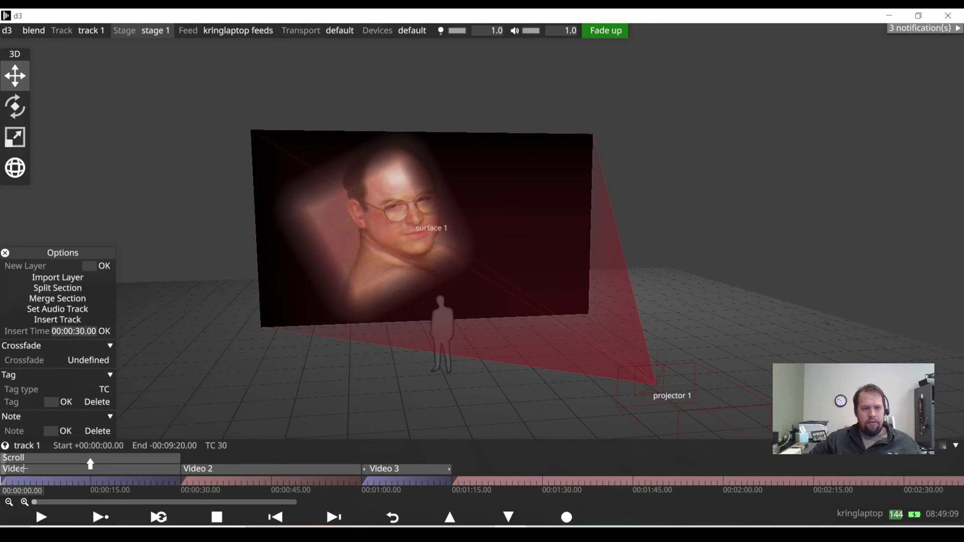
{"action": "left_click", "coordinate": [49, 431]}
{"action": "type", "text": "G"}
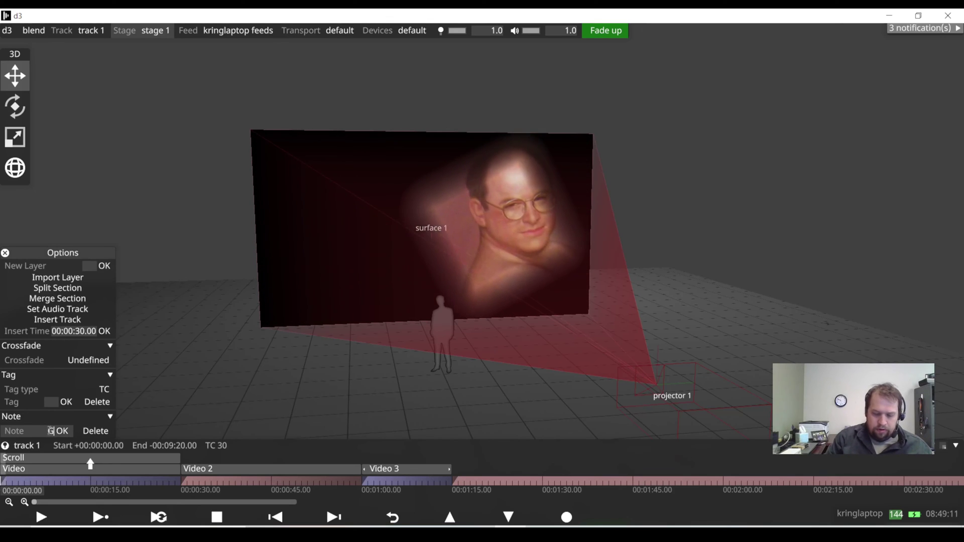
{"action": "type", "text": "eorge Scroll"}
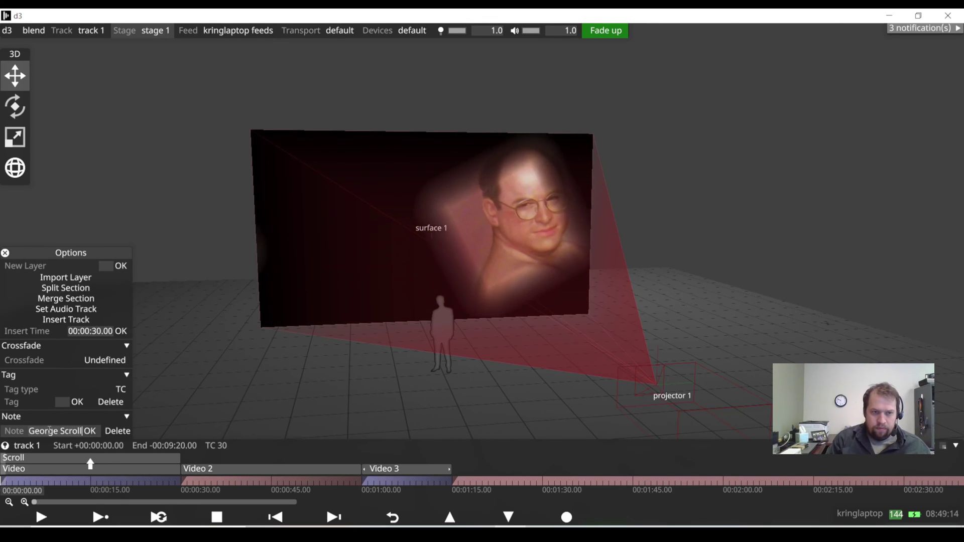
{"action": "key", "text": "Return"}
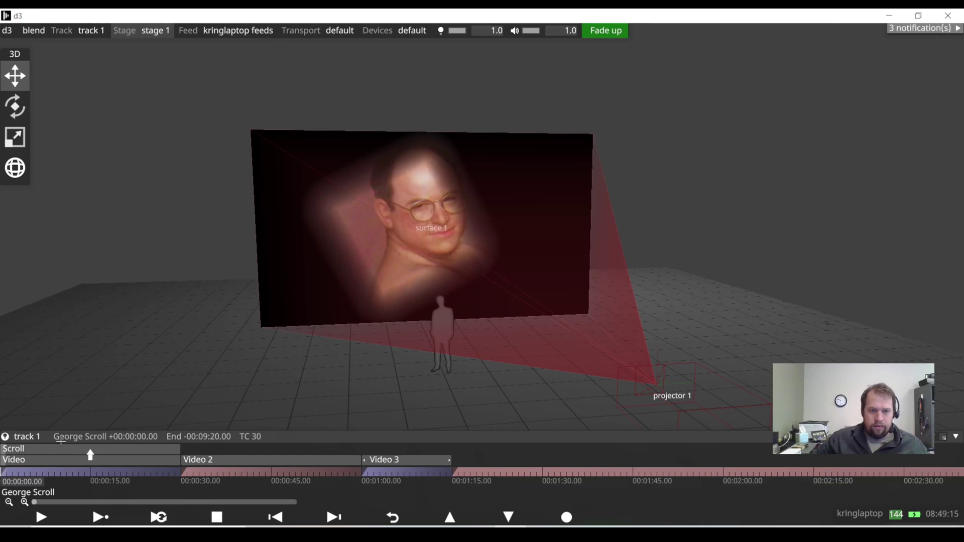
- Add the note "Color Bars" to track 1 at 00:00:30.00
{"action": "left_click", "coordinate": [184, 472]}
{"action": "right_click", "coordinate": [184, 473]}
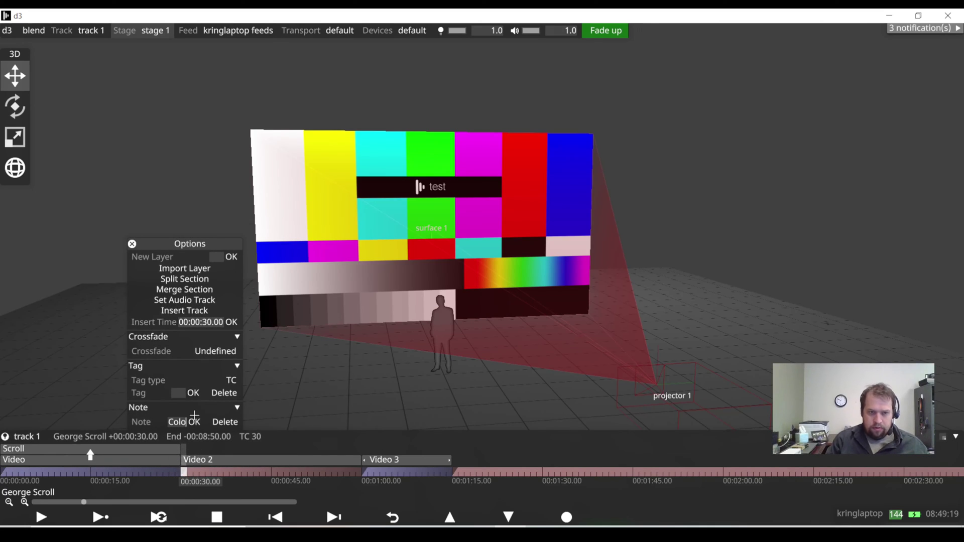
{"action": "type", "text": "Color Bars"}
{"action": "key", "text": "Return"}
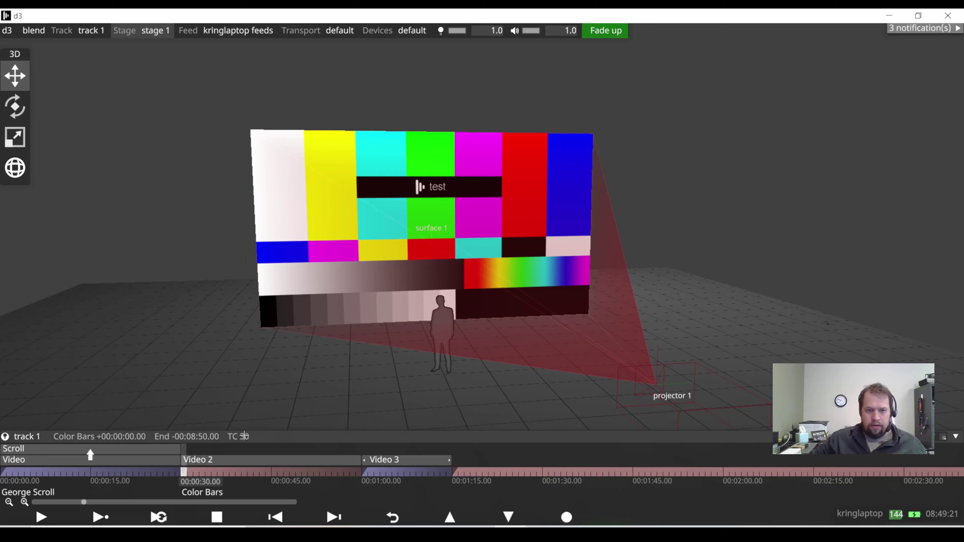
- Add the note "Ada" to track 1 at 00:01:00.00
{"action": "left_click", "coordinate": [368, 473]}
{"action": "right_click", "coordinate": [365, 472]}
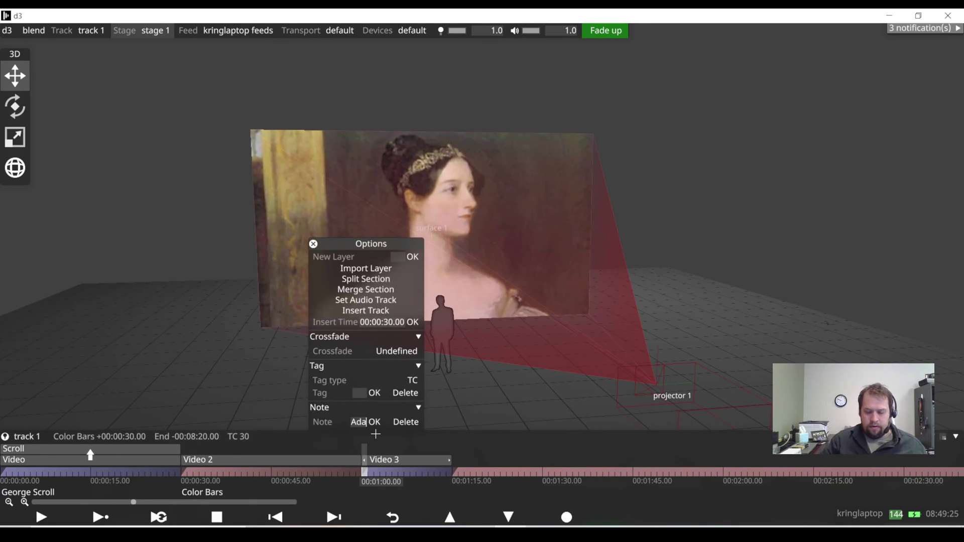
{"action": "key", "text": "Return"}
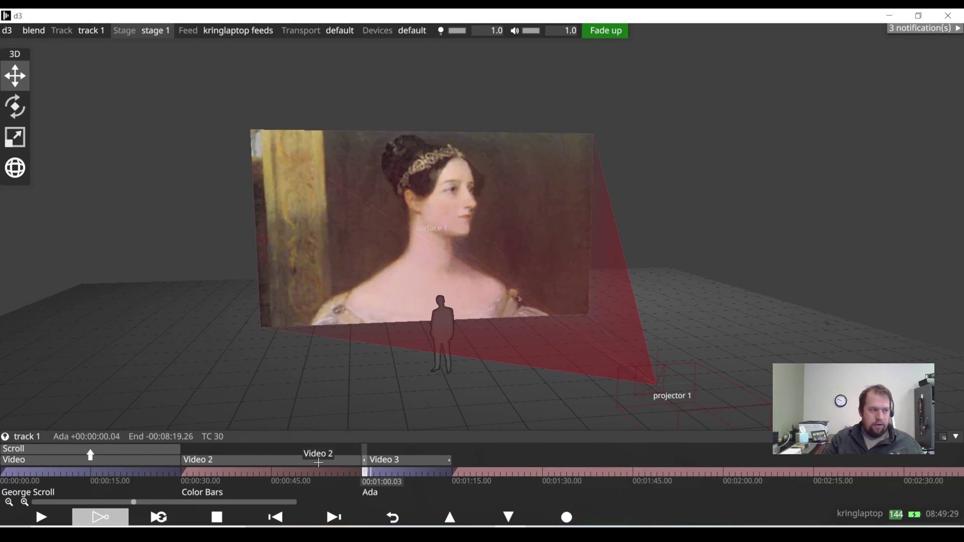
- Step back and forth through the noted sections during playback and return to the George Scroll section
{"action": "key", "text": "Left"}
{"action": "key", "text": "Right"}
{"action": "key", "text": "Right"}
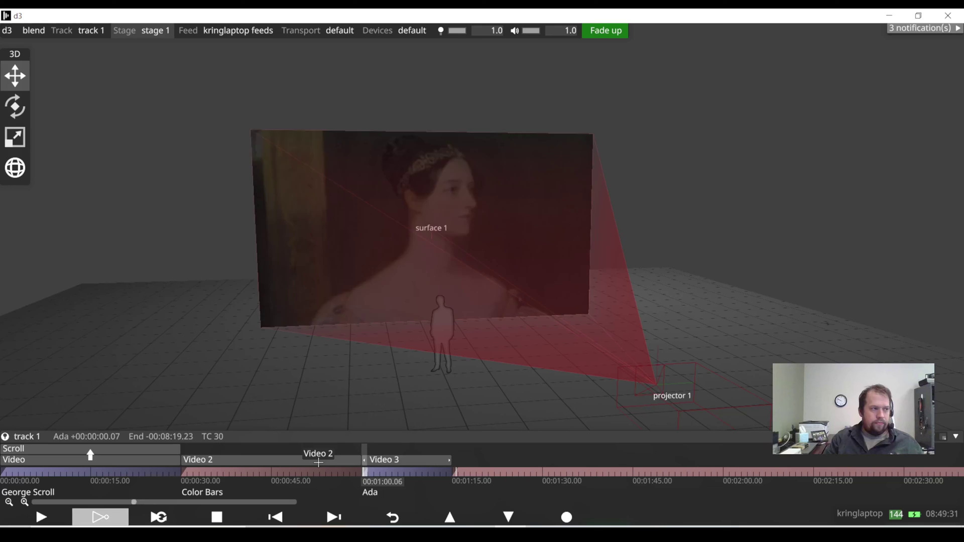
{"action": "key", "text": "Left"}
{"action": "key", "text": "Left"}
{"action": "key", "text": "Right"}
{"action": "key", "text": "Right"}
{"action": "key", "text": "Right"}
{"action": "key", "text": "Left"}
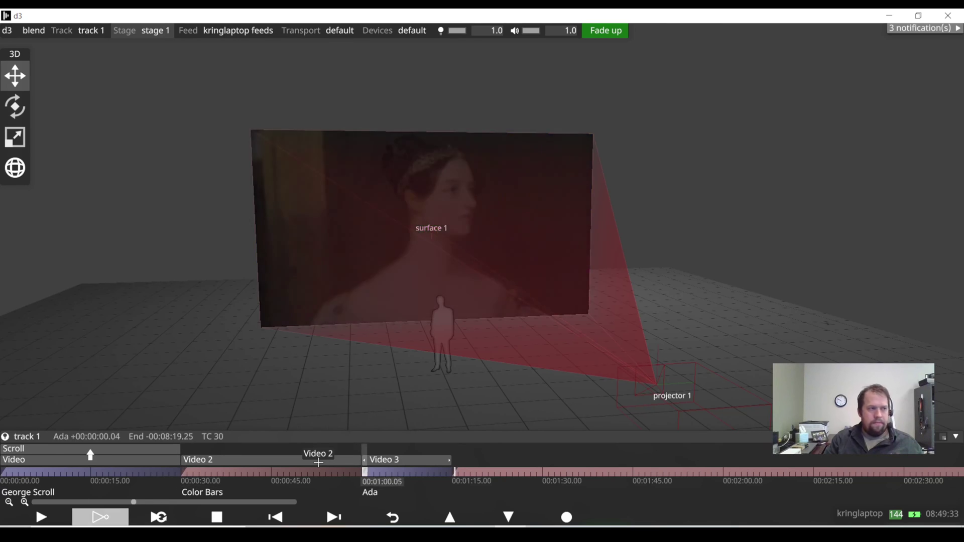
{"action": "key", "text": "Up"}
{"action": "key", "text": "Up"}
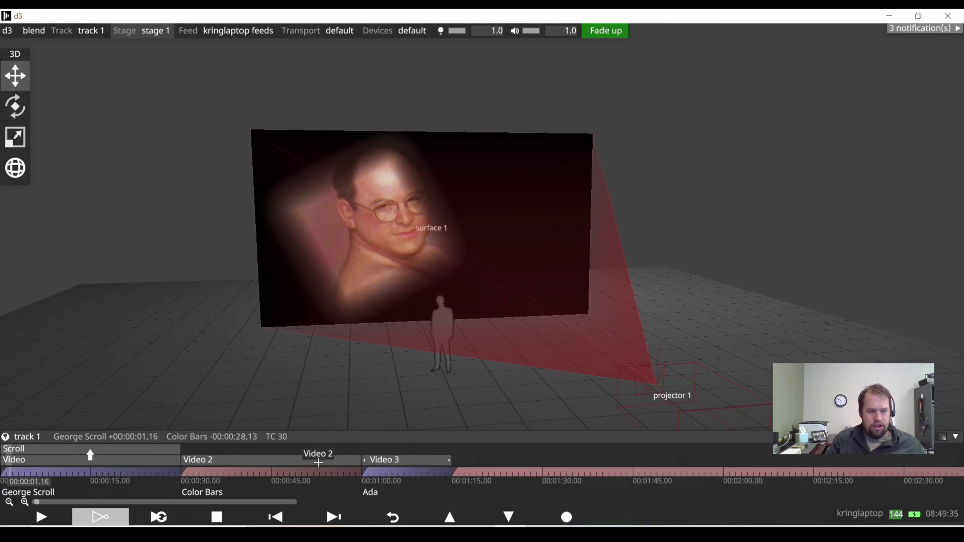
- Open the Cue List beside the projection surface and trigger the George Scroll, Color Bars and Ada cues in varying order
{"action": "left_click", "coordinate": [319, 461]}
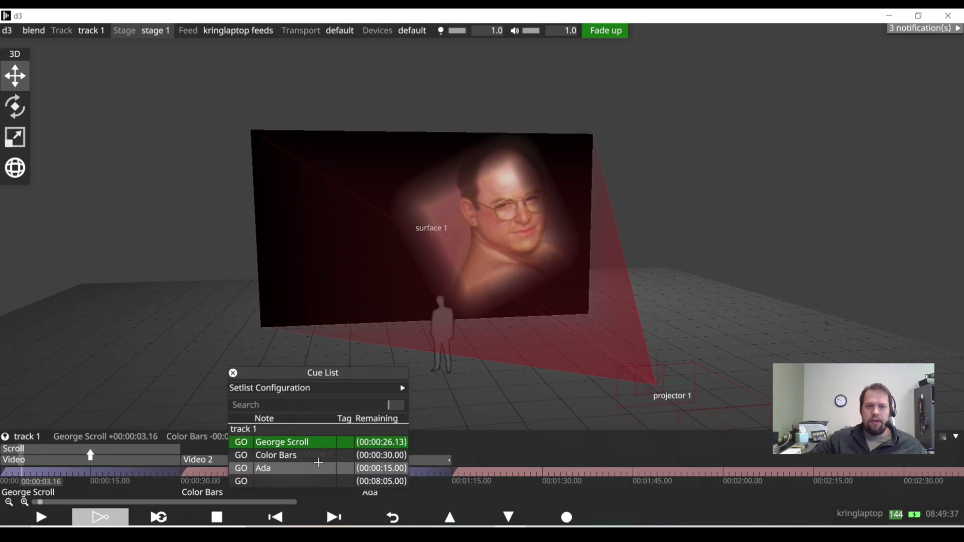
{"action": "left_click_drag", "start_coordinate": [276, 375], "coordinate": [675, 157]}
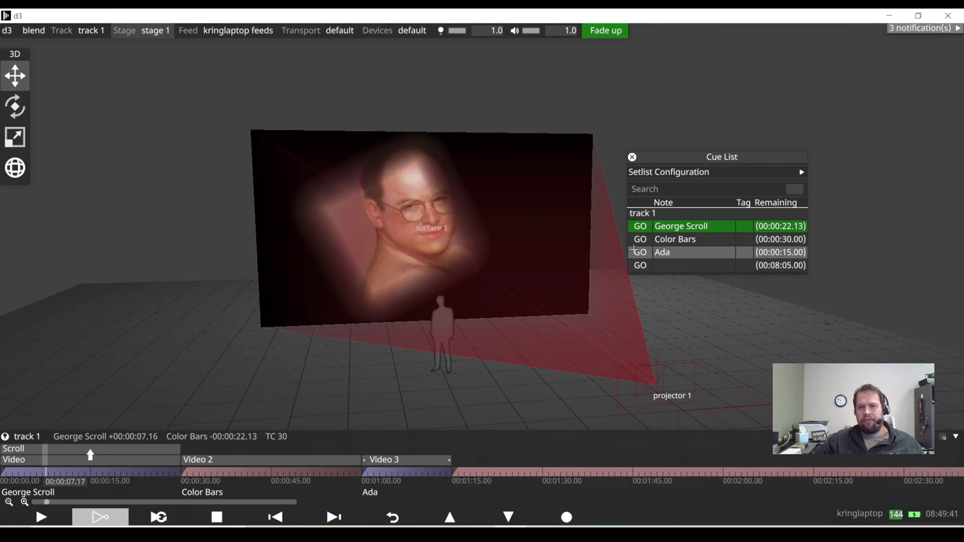
{"action": "left_click", "coordinate": [640, 240]}
{"action": "left_click", "coordinate": [644, 253]}
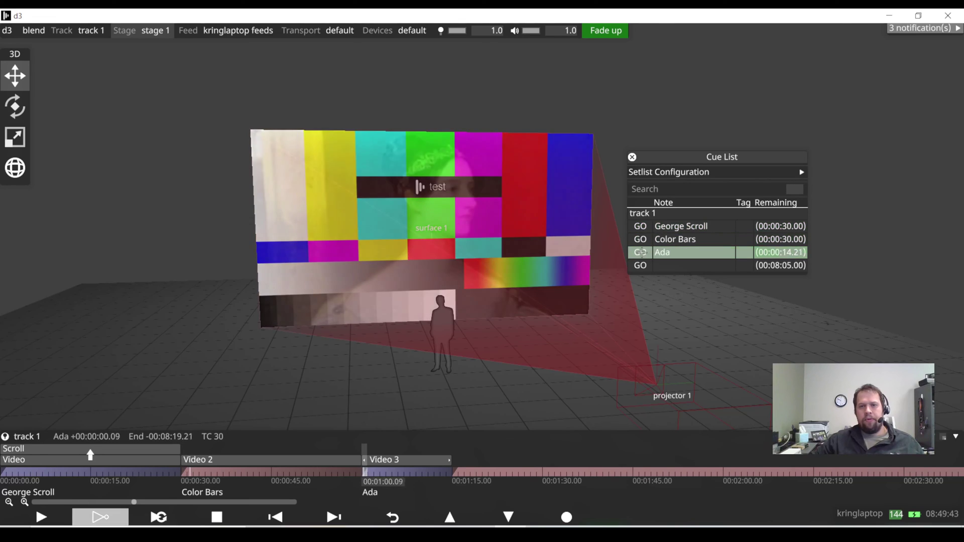
{"action": "left_click", "coordinate": [641, 240]}
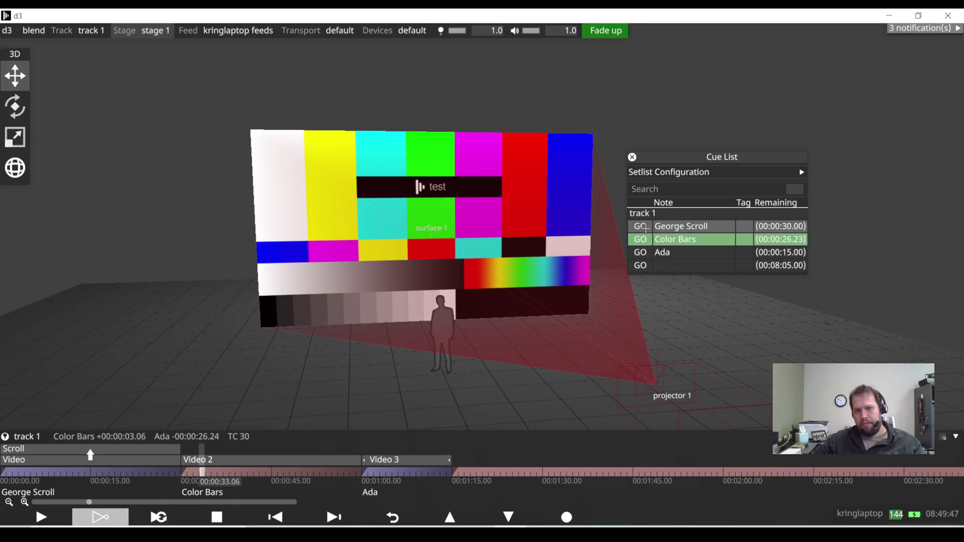
{"action": "left_click", "coordinate": [644, 227]}
{"action": "left_click", "coordinate": [643, 253]}
{"action": "left_click", "coordinate": [642, 240]}
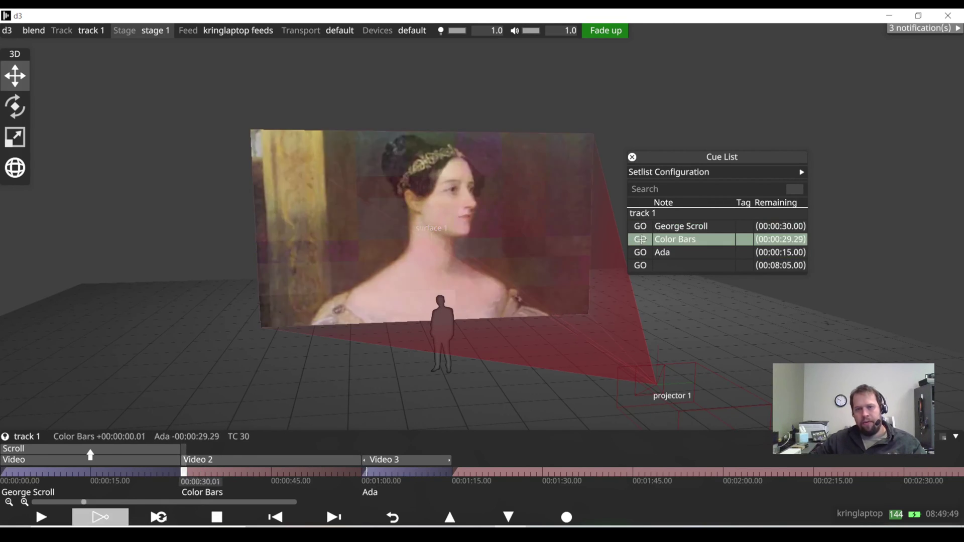
{"action": "left_click", "coordinate": [642, 227]}
{"action": "left_click", "coordinate": [643, 252]}
{"action": "left_click", "coordinate": [642, 240]}
{"action": "left_click", "coordinate": [641, 227]}
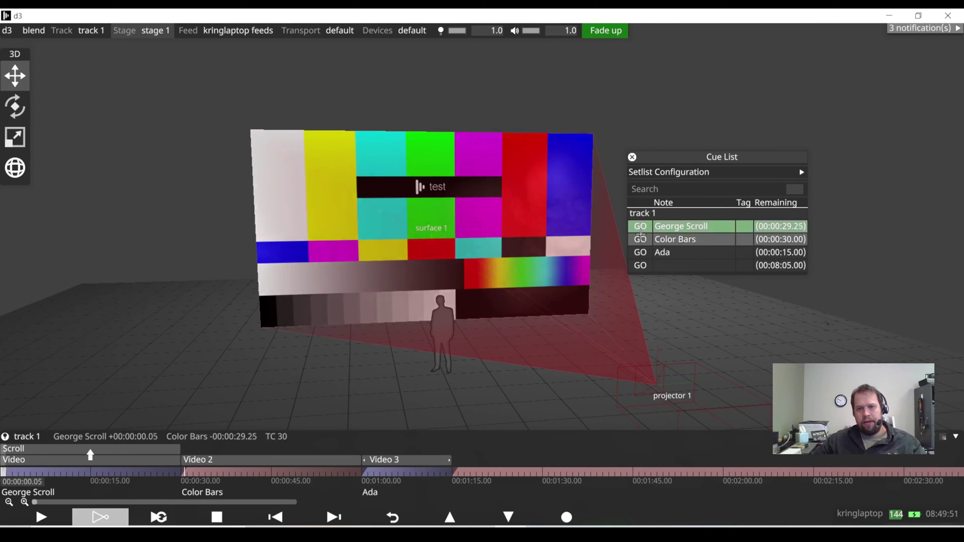
- Trigger the Color Bars, Ada and George Scroll cues in quick succession, finishing on Color Bars
{"action": "left_click", "coordinate": [642, 240]}
{"action": "left_click", "coordinate": [643, 253]}
{"action": "left_click", "coordinate": [642, 240]}
{"action": "left_click", "coordinate": [641, 227]}
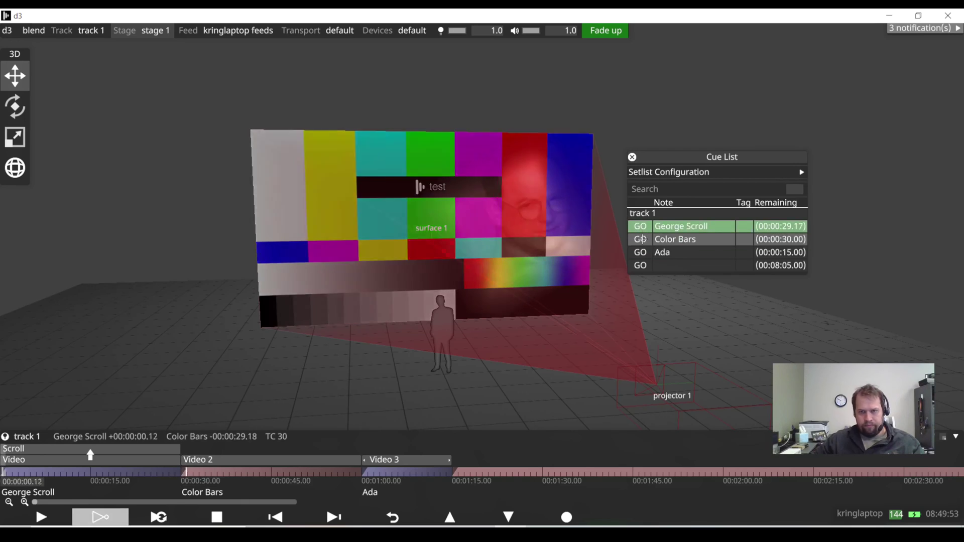
{"action": "left_click", "coordinate": [642, 240]}
{"action": "left_click", "coordinate": [642, 253]}
{"action": "left_click", "coordinate": [642, 240]}
{"action": "left_click", "coordinate": [641, 227]}
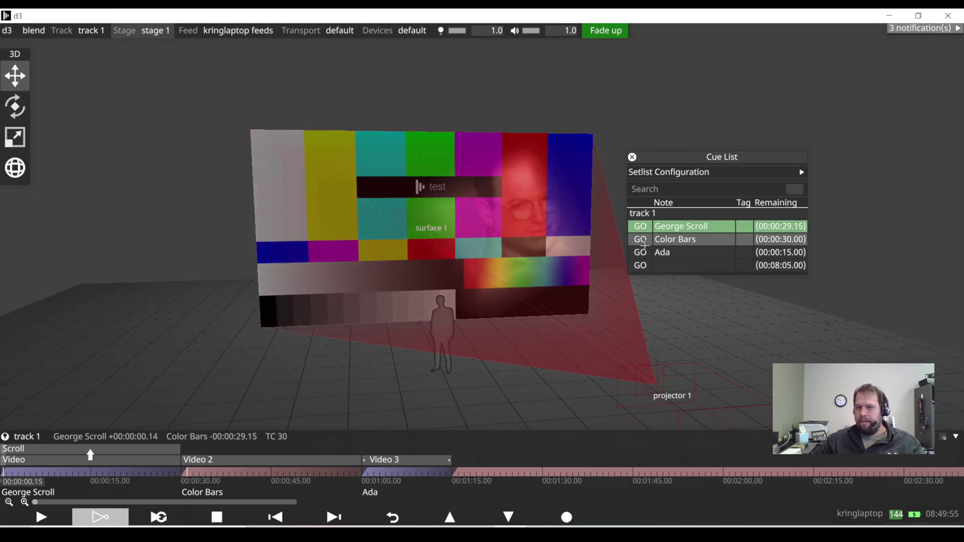
{"action": "left_click", "coordinate": [644, 242]}
{"action": "left_click", "coordinate": [644, 253]}
{"action": "left_click", "coordinate": [642, 227]}
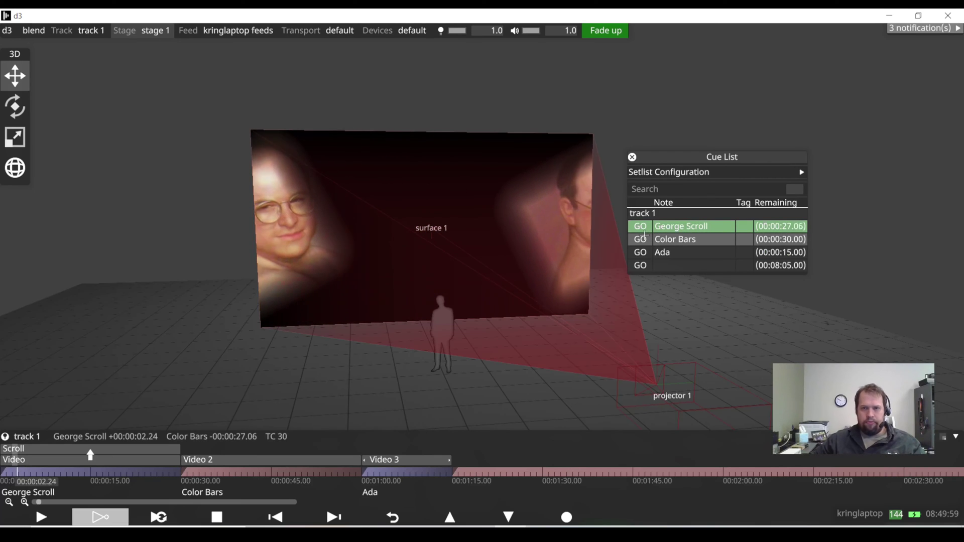
{"action": "left_click", "coordinate": [643, 238]}
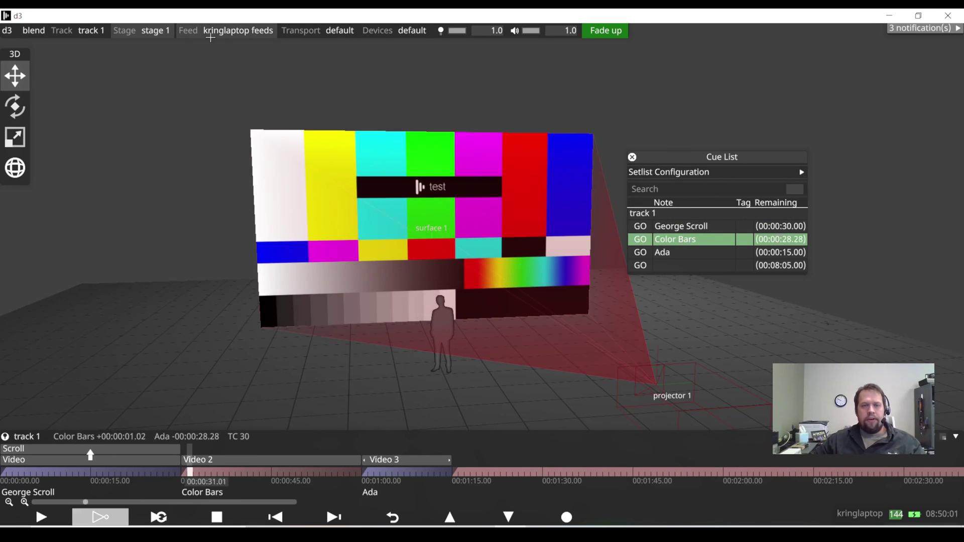
- Examine the projector 1 feed, the transmission feed and the output heads in the kringlaptop feeds view
{"action": "left_click", "coordinate": [210, 36]}
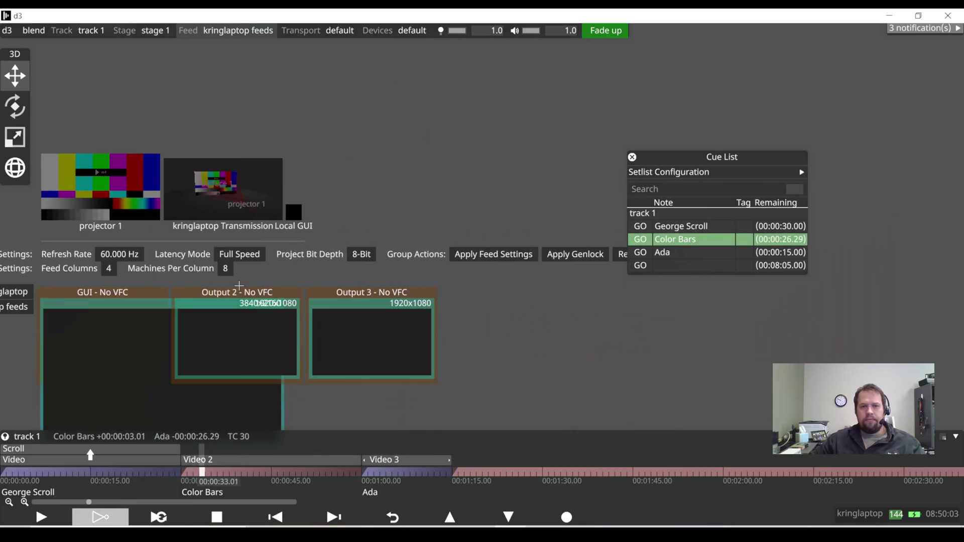
{"action": "scroll", "coordinate": [241, 288], "scroll_direction": "up", "scroll_amount": 9}
{"action": "left_click_drag", "start_coordinate": [249, 310], "coordinate": [471, 178]}
{"action": "scroll", "coordinate": [284, 293], "scroll_direction": "down", "scroll_amount": 5}
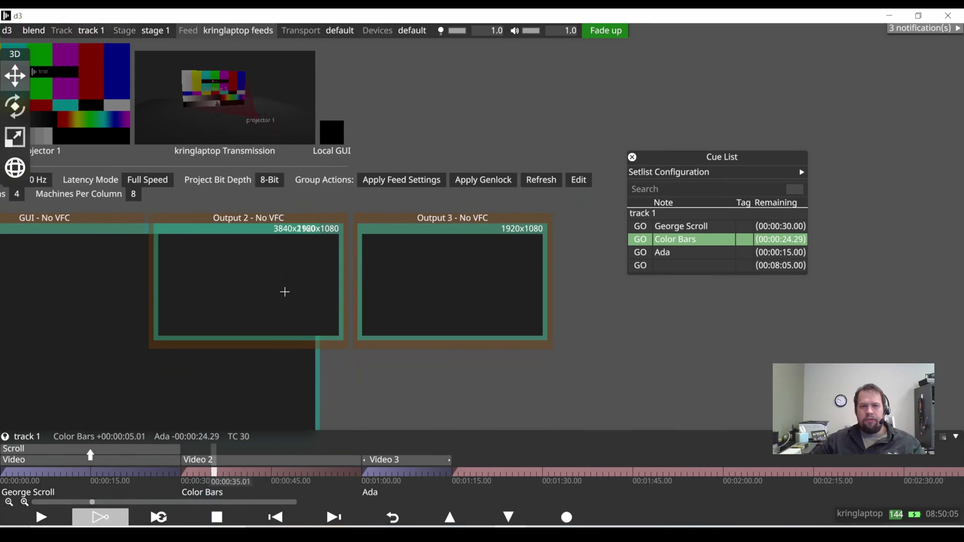
{"action": "scroll", "coordinate": [285, 292], "scroll_direction": "down", "scroll_amount": 2}
{"action": "scroll", "coordinate": [254, 210], "scroll_direction": "up", "scroll_amount": 4}
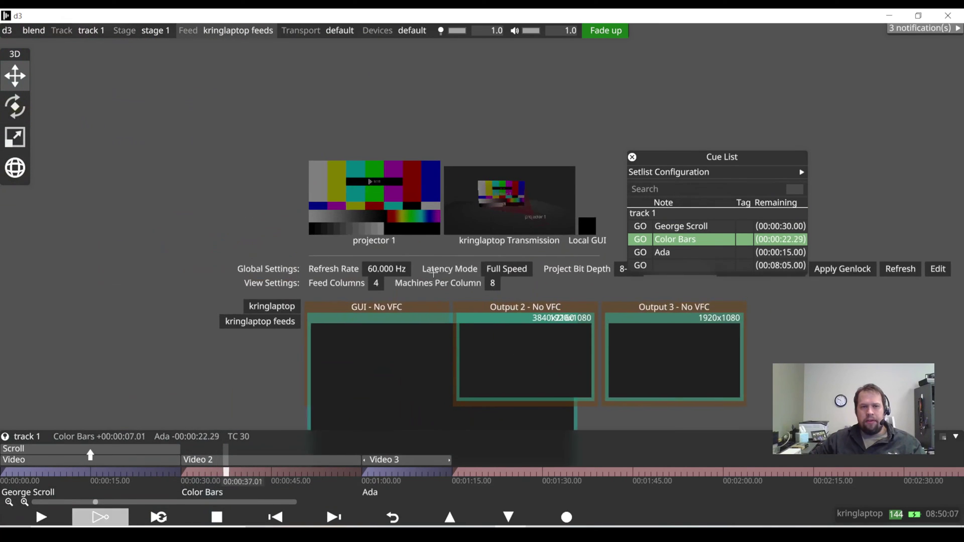
{"action": "left_click_drag", "start_coordinate": [331, 213], "coordinate": [345, 201]}
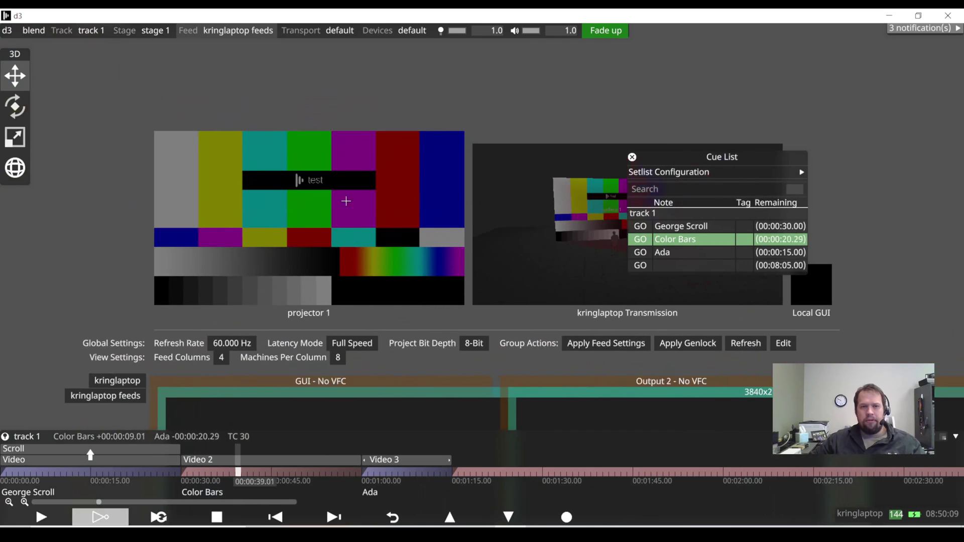
{"action": "left_click_drag", "start_coordinate": [388, 301], "coordinate": [463, 330]}
{"action": "scroll", "coordinate": [521, 337], "scroll_direction": "down", "scroll_amount": 3}
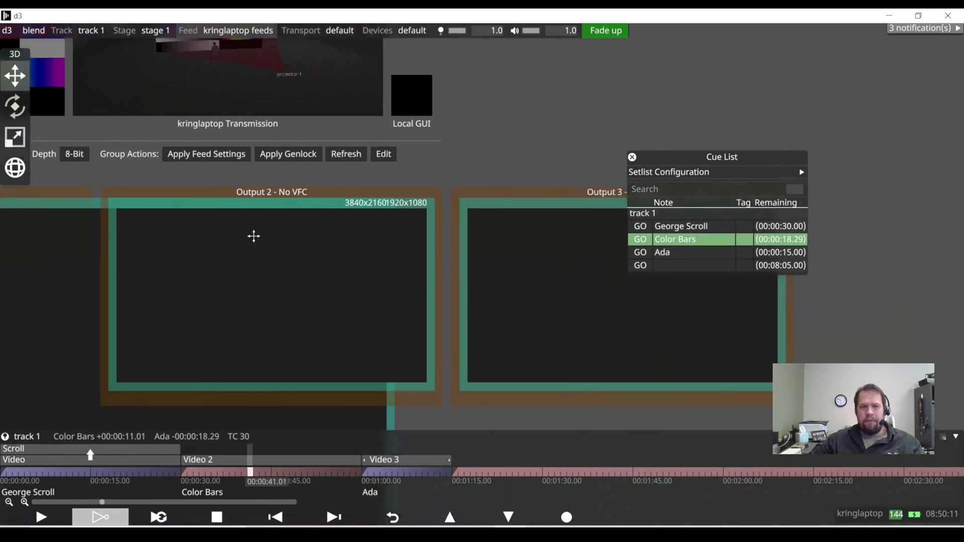
{"action": "scroll", "coordinate": [266, 281], "scroll_direction": "down", "scroll_amount": 1}
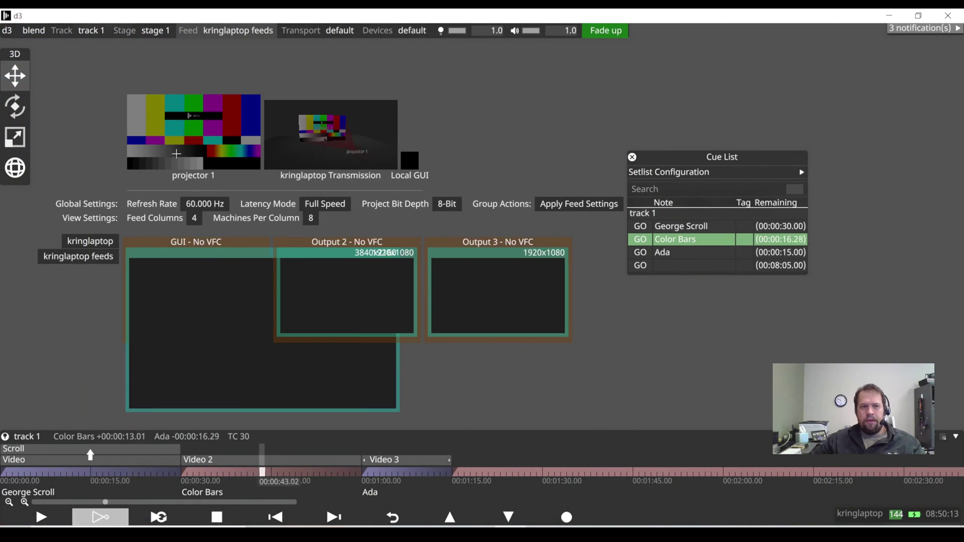
- Assign the projector 1 feed to Output 3 so that its rectangle fills the 1920x1080 output
{"action": "right_click", "coordinate": [181, 146]}
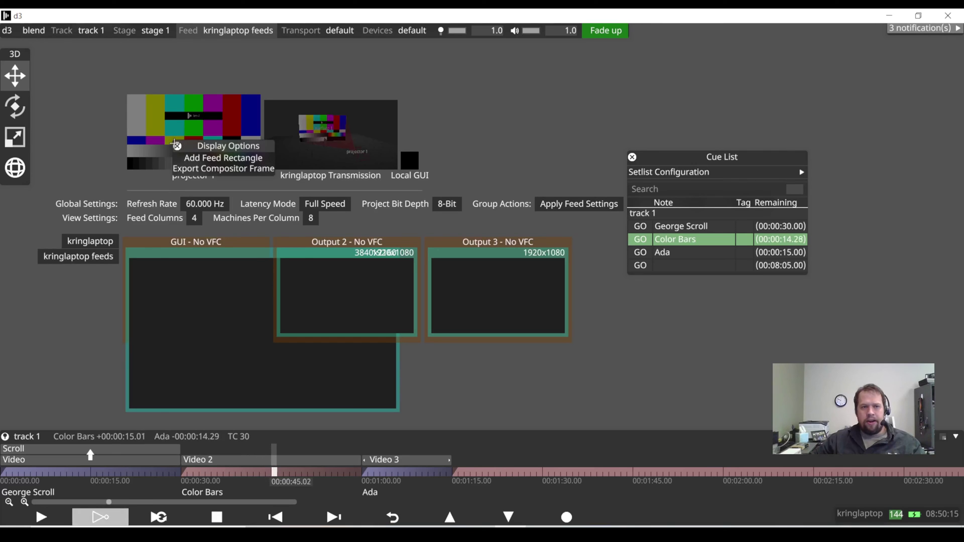
{"action": "left_click", "coordinate": [177, 146]}
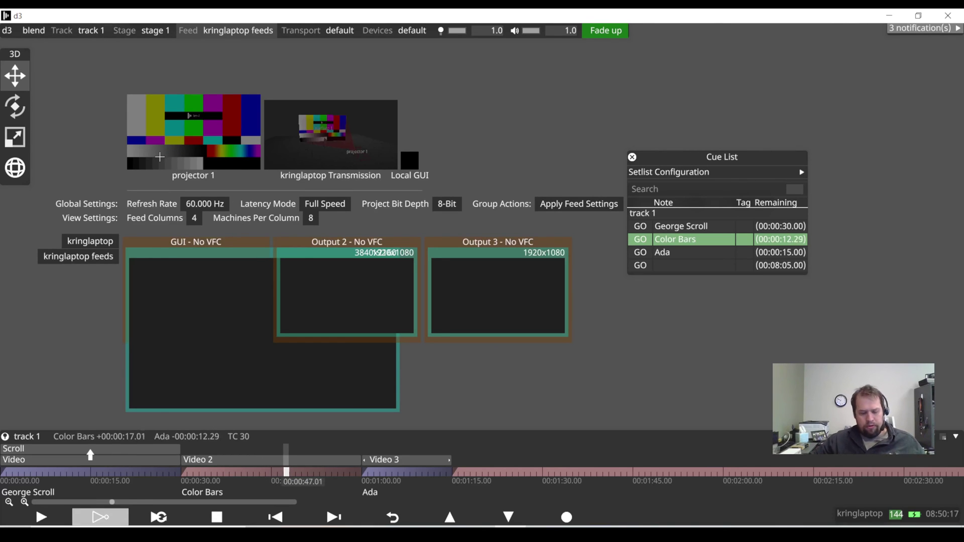
{"action": "left_click_drag", "start_coordinate": [162, 133], "coordinate": [522, 312]}
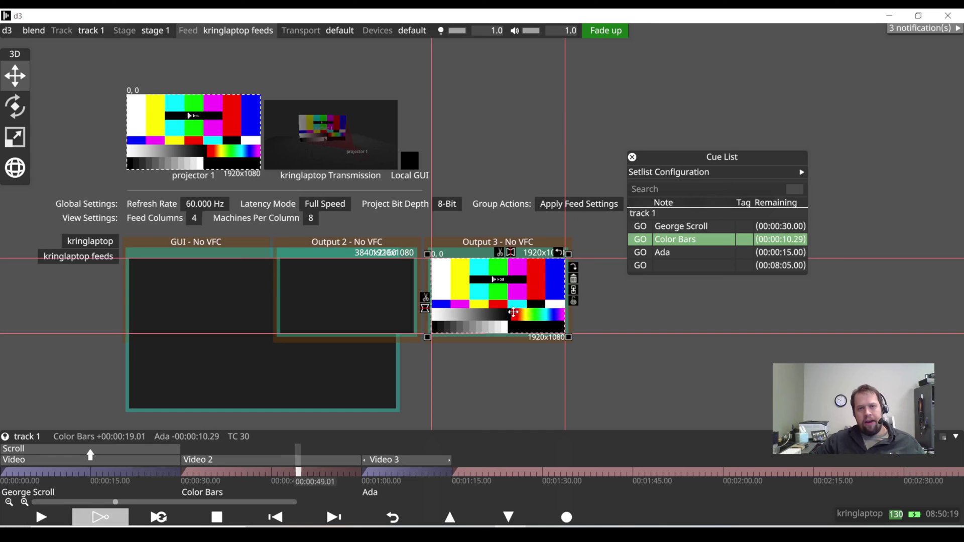
{"action": "scroll", "coordinate": [534, 367], "scroll_direction": "up", "scroll_amount": 2}
{"action": "scroll", "coordinate": [534, 367], "scroll_direction": "up", "scroll_amount": 3}
{"action": "right_click_drag", "start_coordinate": [543, 350], "coordinate": [430, 249]}
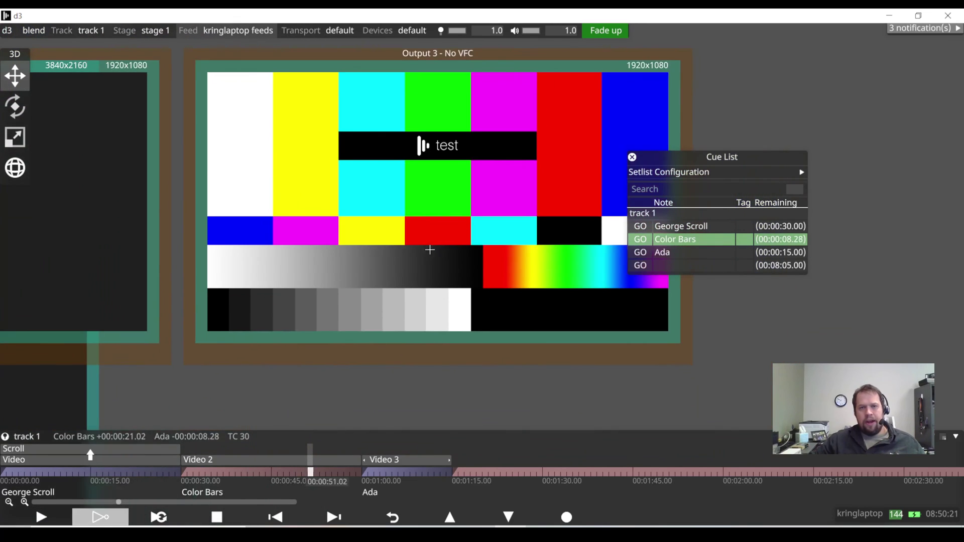
{"action": "scroll", "coordinate": [430, 250], "scroll_direction": "down", "scroll_amount": 1}
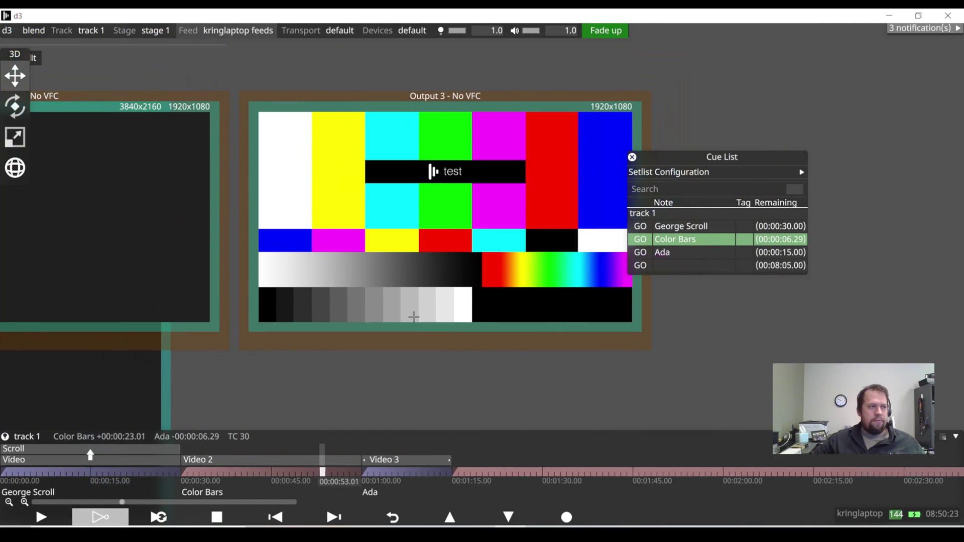
- Flip the Output 3 feed rectangle horizontally and back, and rotate it right 90° and back
{"action": "left_click", "coordinate": [400, 223]}
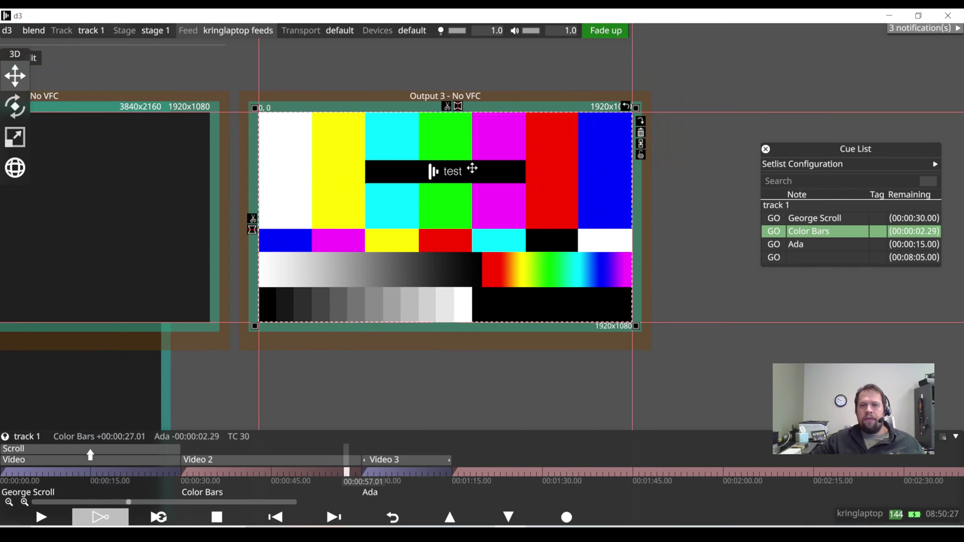
{"action": "left_click", "coordinate": [457, 105]}
{"action": "left_click", "coordinate": [458, 105]}
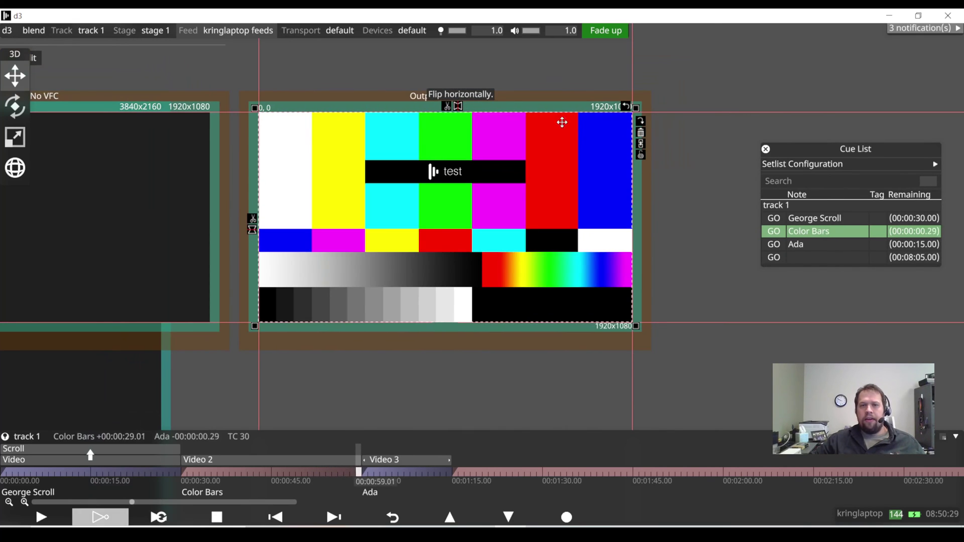
{"action": "left_click", "coordinate": [637, 121]}
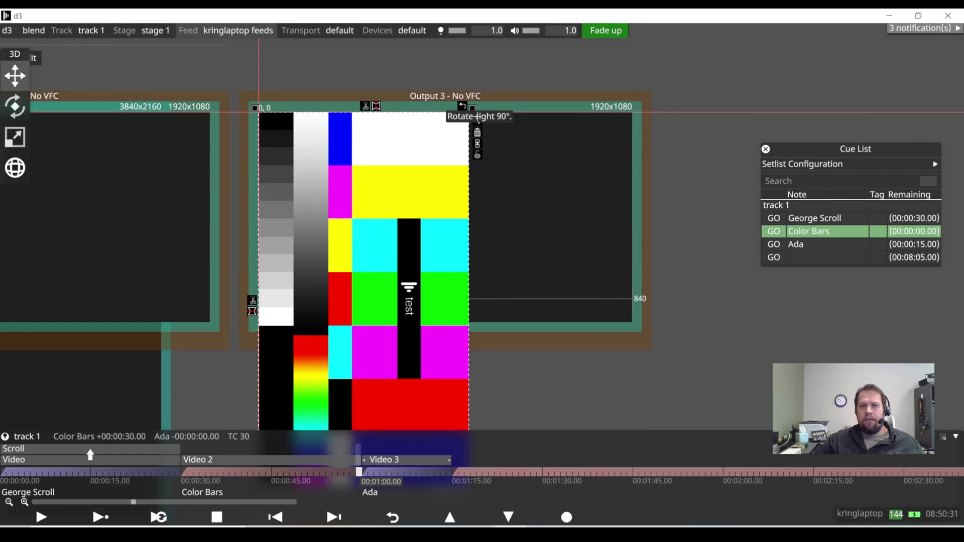
{"action": "left_click", "coordinate": [461, 107]}
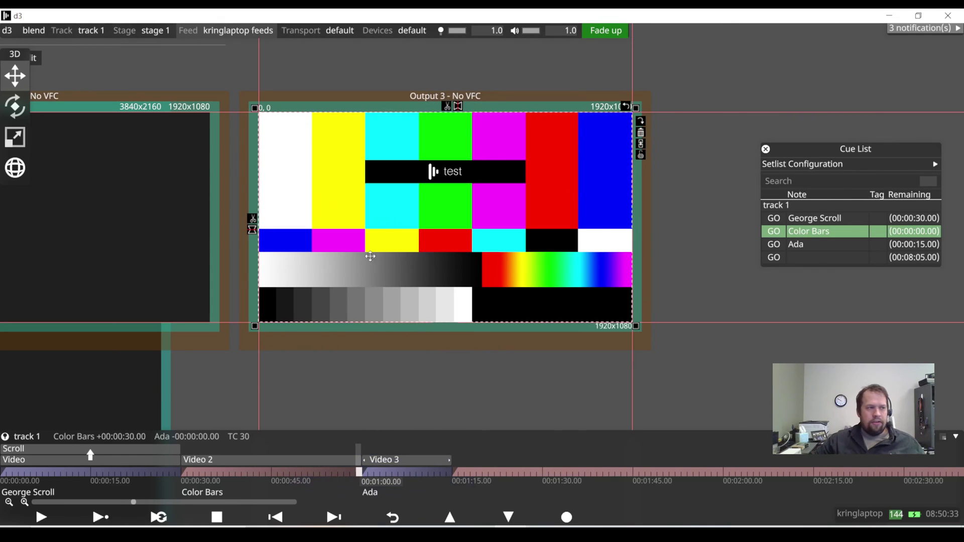
- Set Lock sizes to Unlocked for the projector 1 feed rectangle on Output 3
{"action": "left_click", "coordinate": [380, 240]}
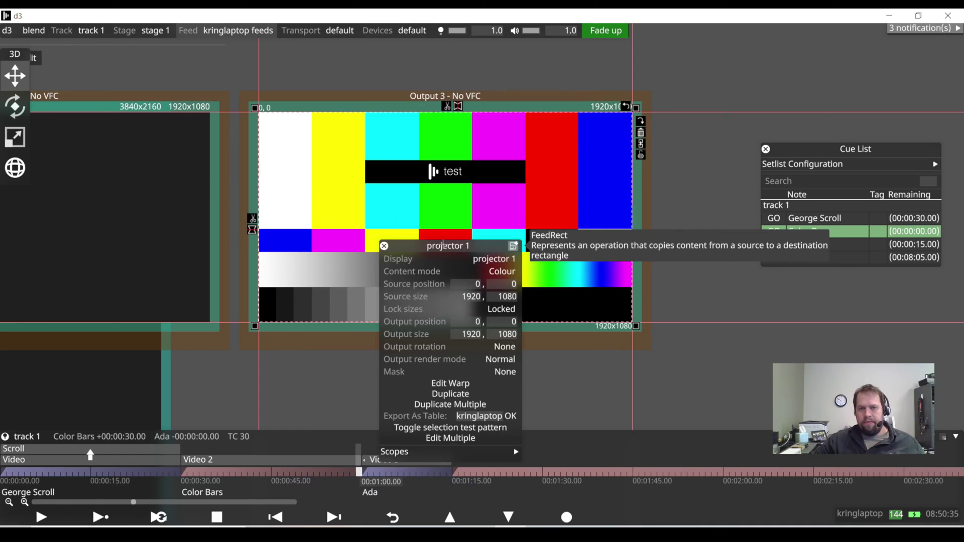
{"action": "left_click_drag", "start_coordinate": [437, 245], "coordinate": [372, 176]}
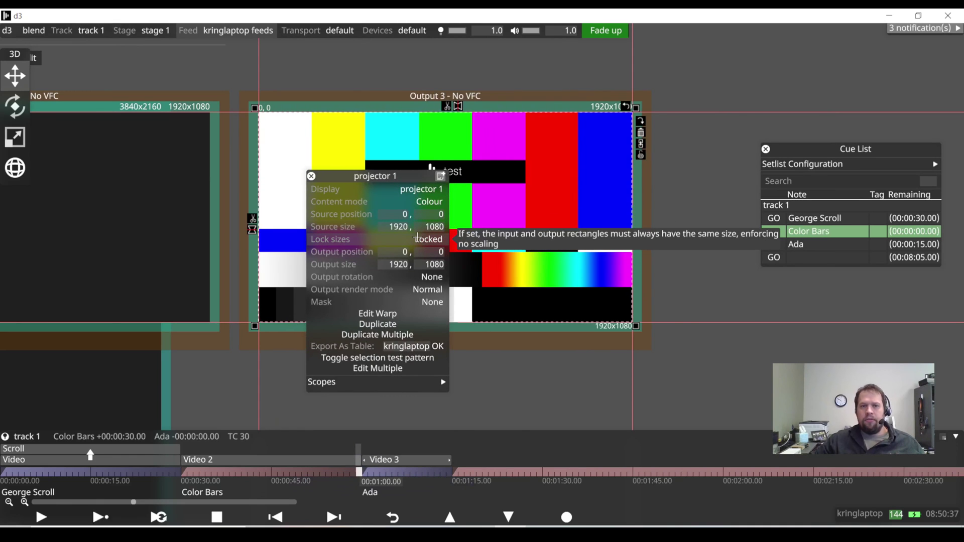
{"action": "left_click", "coordinate": [418, 239]}
{"action": "left_click", "coordinate": [463, 239]}
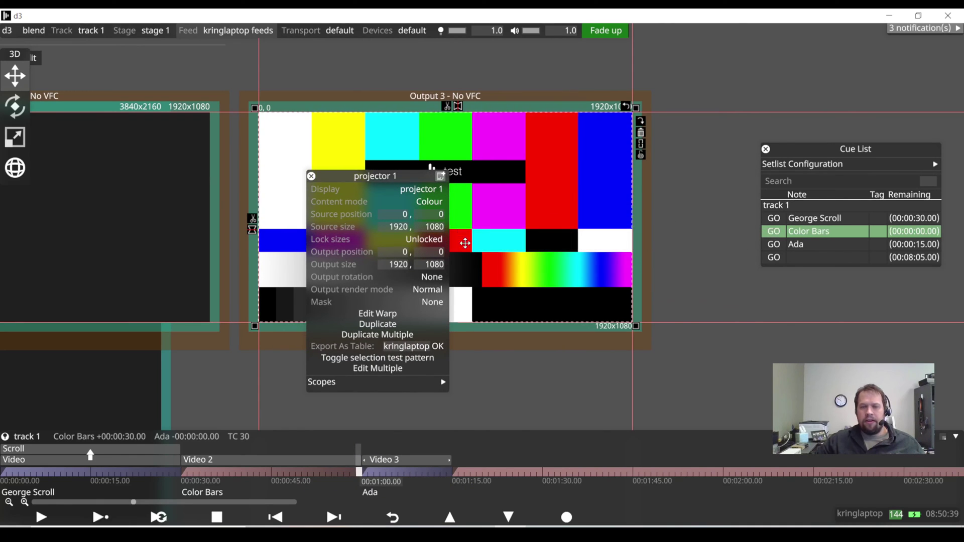
{"action": "left_click", "coordinate": [311, 176]}
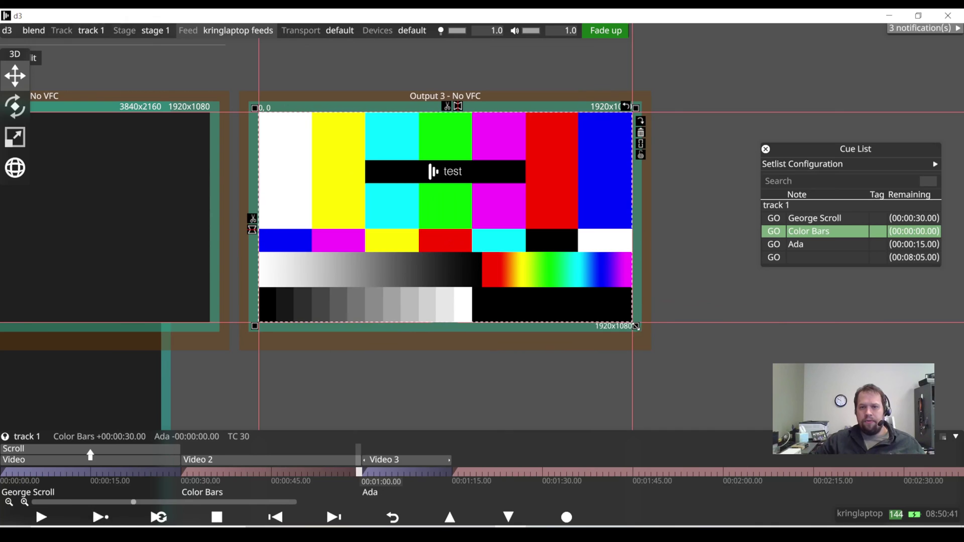
- Resize the projector 1 feed rectangle on Output 3 to 1366 x 768
{"action": "left_click_drag", "start_coordinate": [636, 326], "coordinate": [524, 263]}
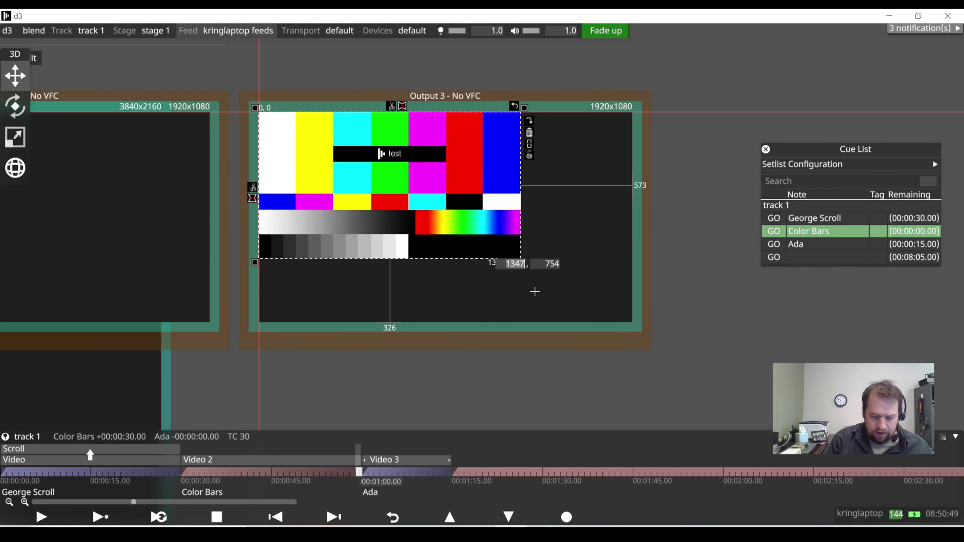
{"action": "key", "text": "BackSpace"}
{"action": "key", "text": "BackSpace"}
{"action": "type", "text": "66"}
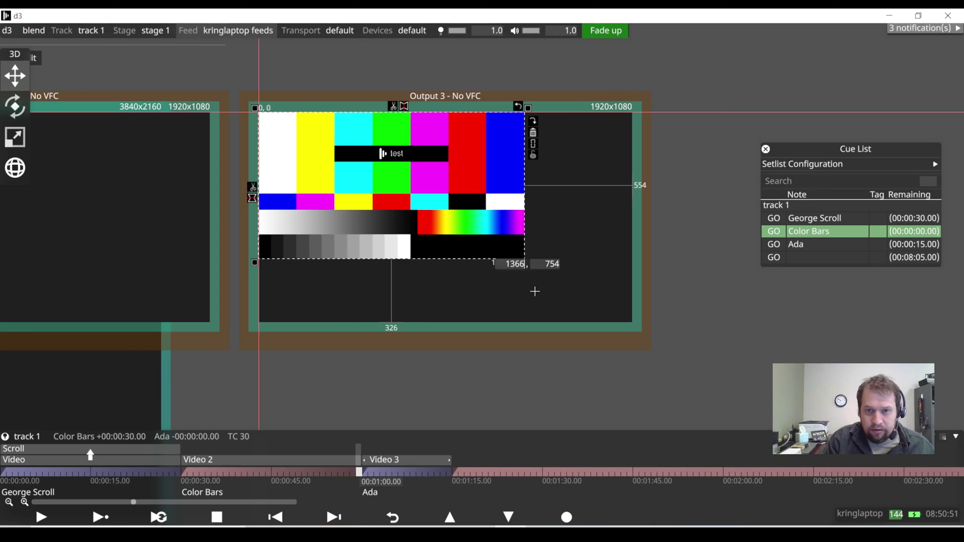
{"action": "key", "text": "BackSpace"}
{"action": "key", "text": "BackSpace"}
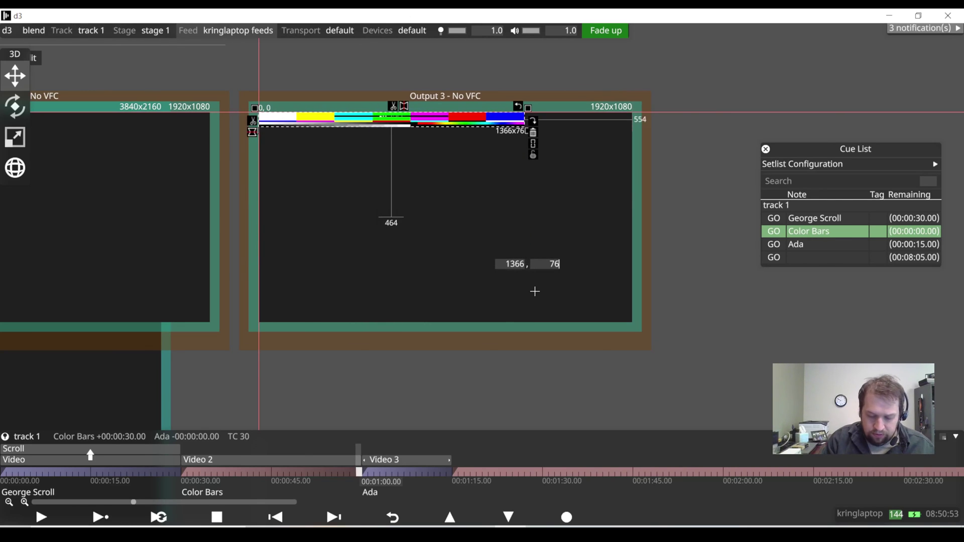
{"action": "type", "text": "68"}
{"action": "key", "text": "Return"}
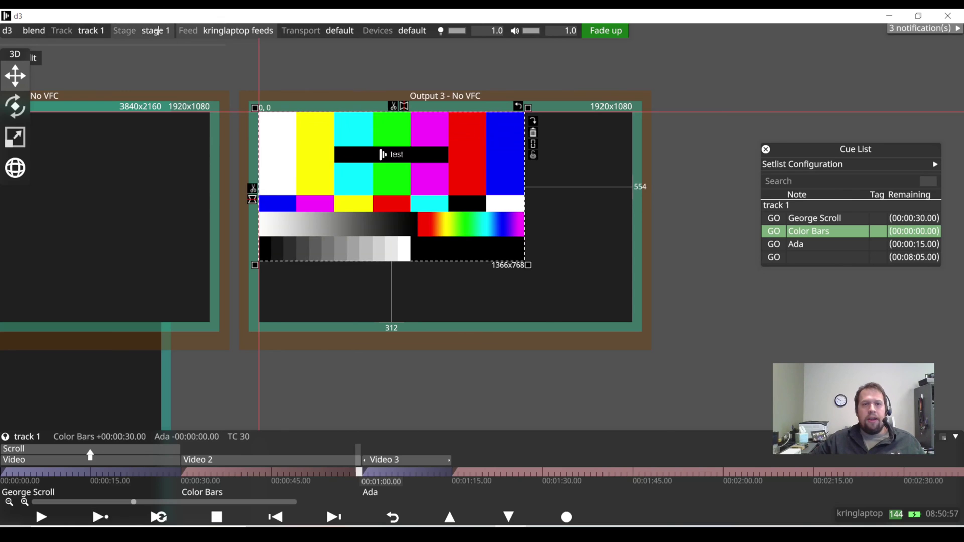
- Check the stage view, return to the feed view, and flip the Output 3 rectangle horizontally and back
{"action": "left_click", "coordinate": [158, 30]}
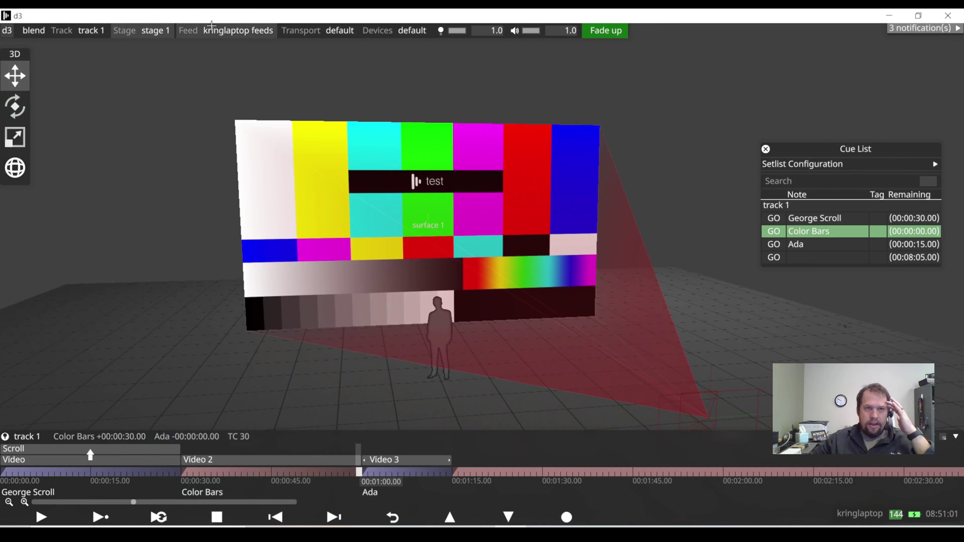
{"action": "left_click", "coordinate": [202, 30]}
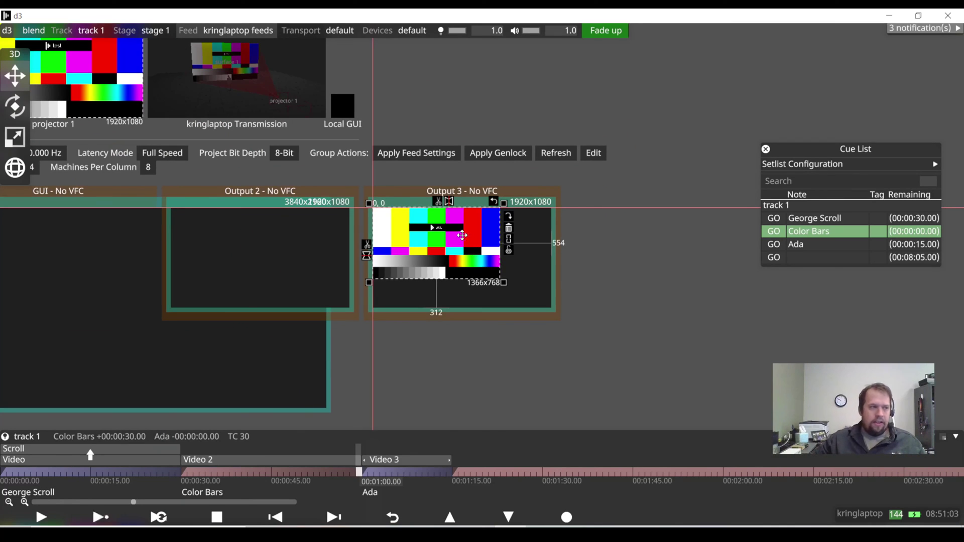
{"action": "scroll", "coordinate": [465, 227], "scroll_direction": "up", "scroll_amount": 5}
{"action": "middle_click_drag", "start_coordinate": [475, 229], "coordinate": [566, 403]}
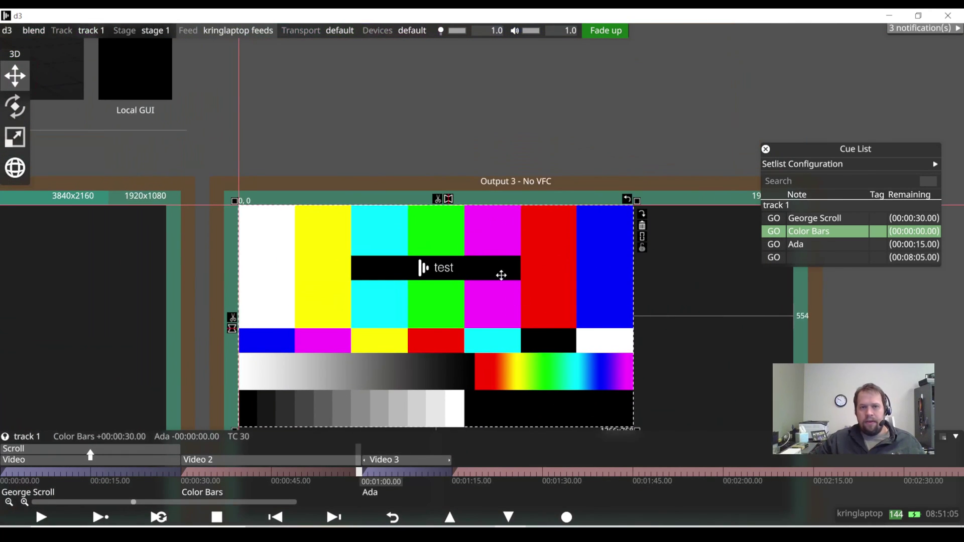
{"action": "left_click", "coordinate": [449, 200]}
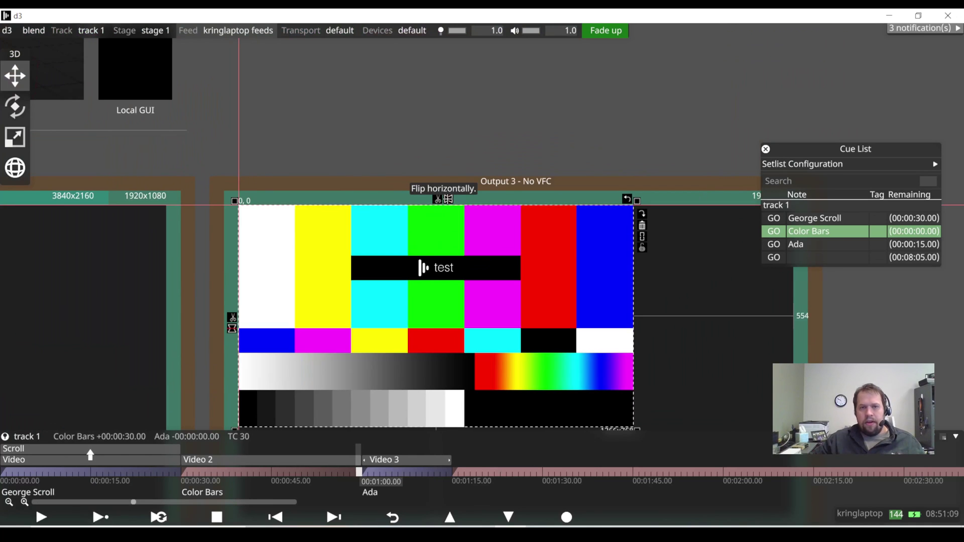
{"action": "left_click", "coordinate": [449, 200]}
- Split the Output 3 rectangle into a left half and two right quarters, placing the lower quarter in the output's lower-right corner
{"action": "left_click", "coordinate": [436, 200]}
{"action": "left_click_drag", "start_coordinate": [474, 254], "coordinate": [608, 230]}
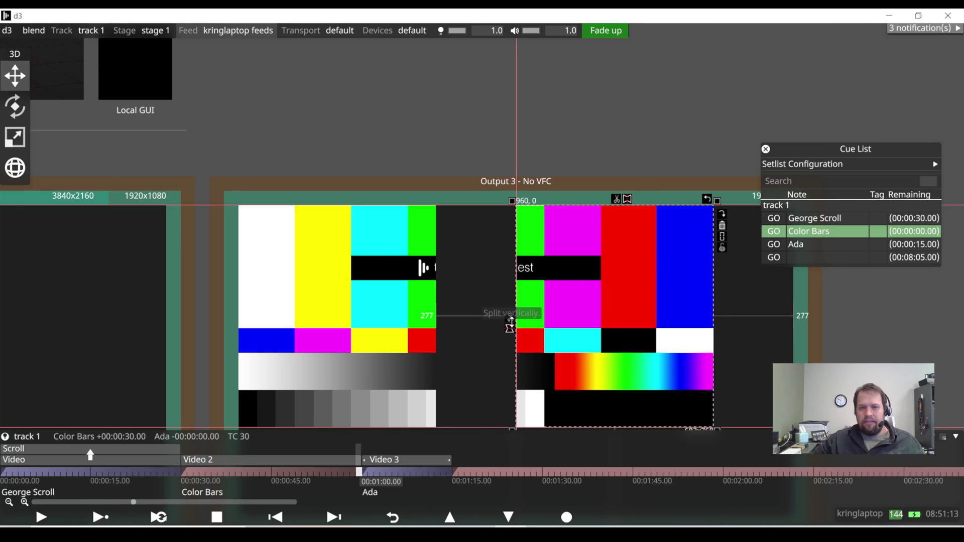
{"action": "left_click", "coordinate": [511, 320]}
{"action": "scroll", "coordinate": [511, 321], "scroll_direction": "down", "scroll_amount": 5}
{"action": "left_click_drag", "start_coordinate": [564, 334], "coordinate": [613, 387]}
- Place the upper-right piece in Output 3's upper-right corner and the left half in its upper-left corner
{"action": "left_click_drag", "start_coordinate": [390, 274], "coordinate": [388, 325]}
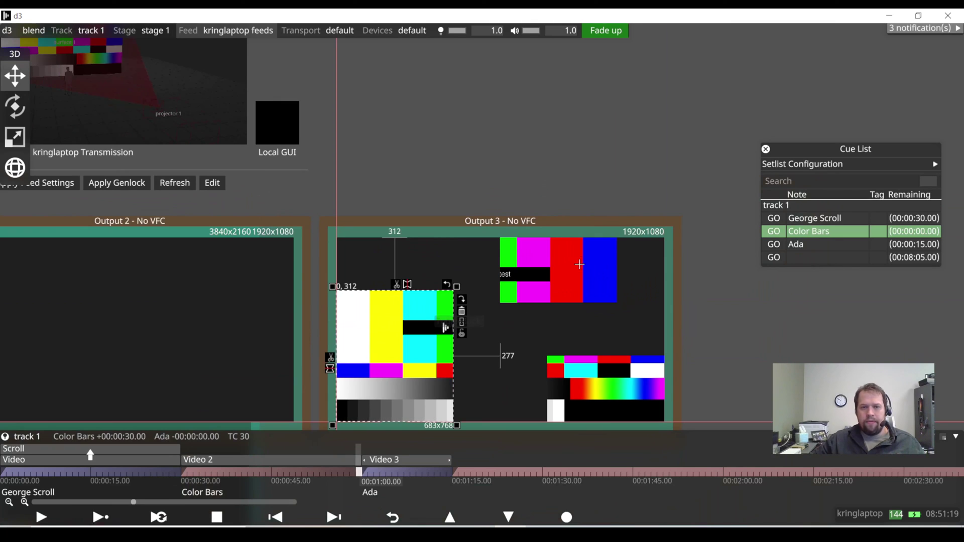
{"action": "left_click", "coordinate": [602, 272]}
{"action": "left_click_drag", "start_coordinate": [545, 265], "coordinate": [595, 264]}
{"action": "left_click", "coordinate": [394, 378]}
{"action": "left_click_drag", "start_coordinate": [394, 378], "coordinate": [395, 325]}
{"action": "left_click", "coordinate": [458, 155]}
{"action": "scroll", "coordinate": [472, 270], "scroll_direction": "down", "scroll_amount": 5}
{"action": "scroll", "coordinate": [458, 275], "scroll_direction": "up", "scroll_amount": 3}
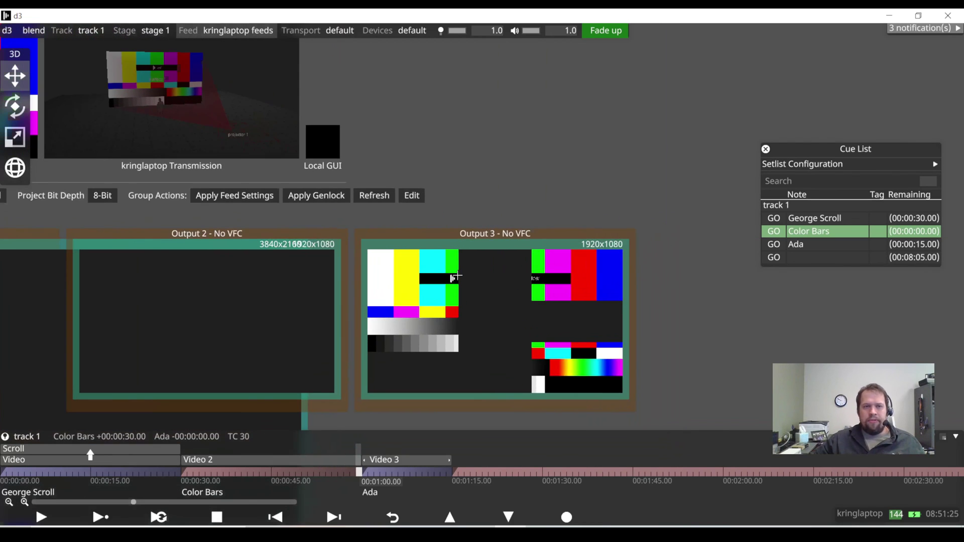
- Return to the stage view and examine the color bars projected on surface 1 from several distances
{"action": "left_click", "coordinate": [140, 31]}
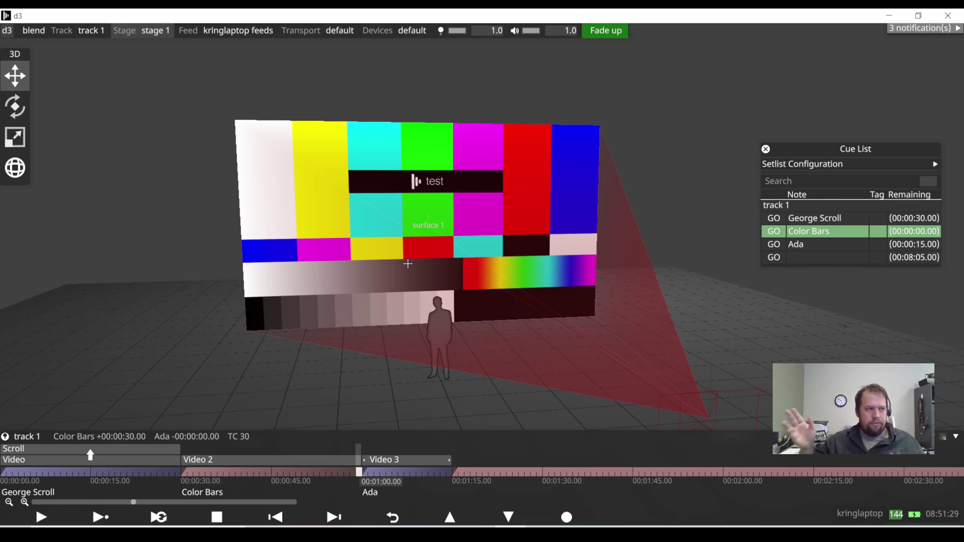
{"action": "scroll", "coordinate": [403, 266], "scroll_direction": "down", "scroll_amount": 3}
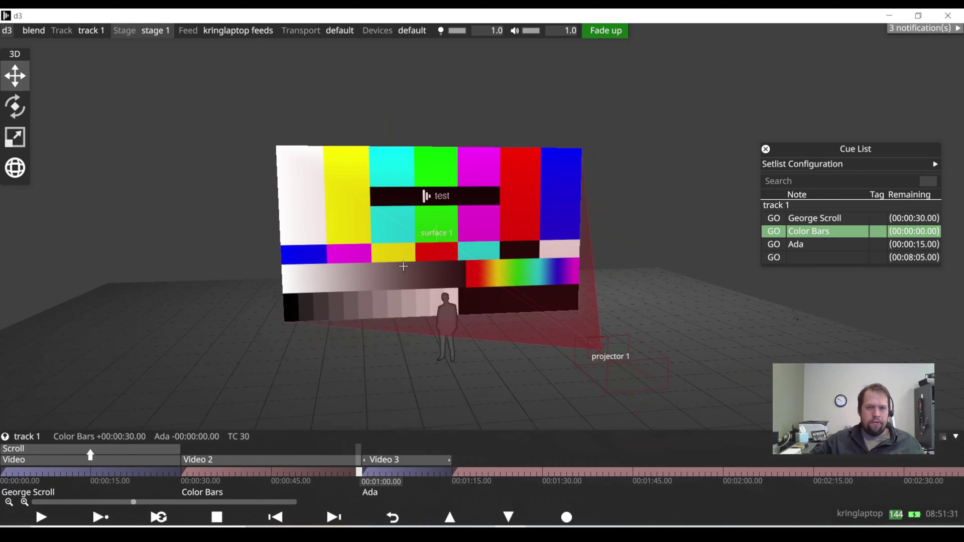
{"action": "scroll", "coordinate": [400, 267], "scroll_direction": "up", "scroll_amount": 4}
{"action": "scroll", "coordinate": [400, 268], "scroll_direction": "down", "scroll_amount": 3}
{"action": "scroll", "coordinate": [396, 270], "scroll_direction": "up", "scroll_amount": 4}
{"action": "scroll", "coordinate": [391, 281], "scroll_direction": "down", "scroll_amount": 3}
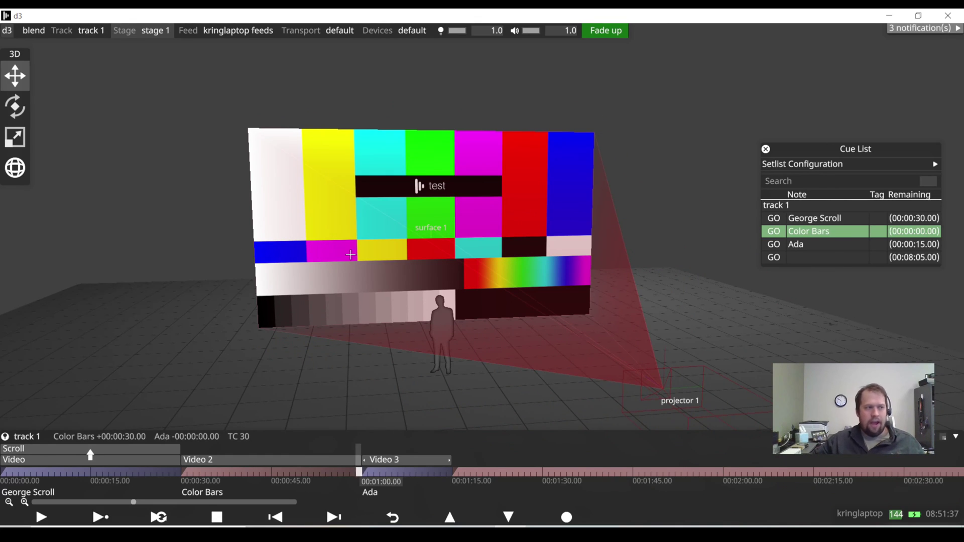
{"action": "scroll", "coordinate": [382, 263], "scroll_direction": "up", "scroll_amount": 2}
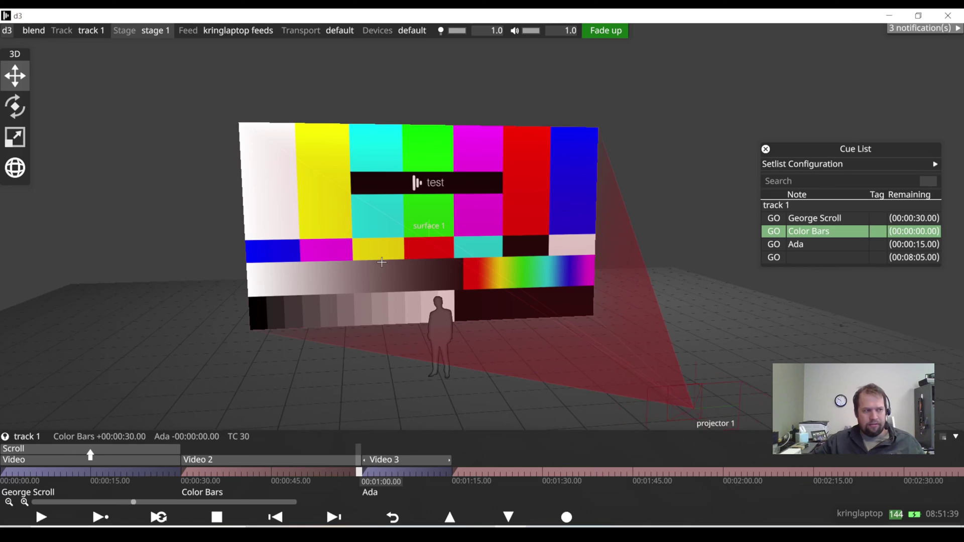
{"action": "left_click_drag", "start_coordinate": [390, 265], "coordinate": [439, 274]}
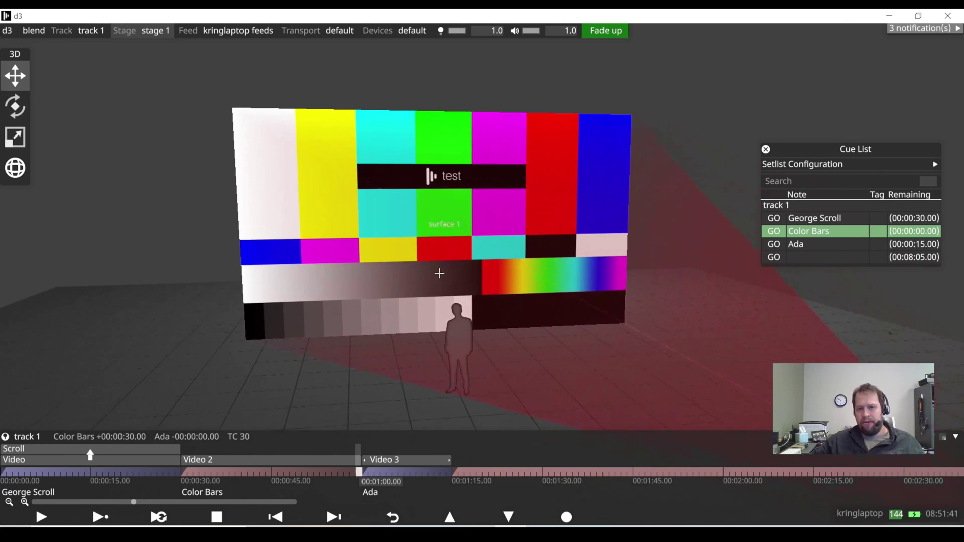